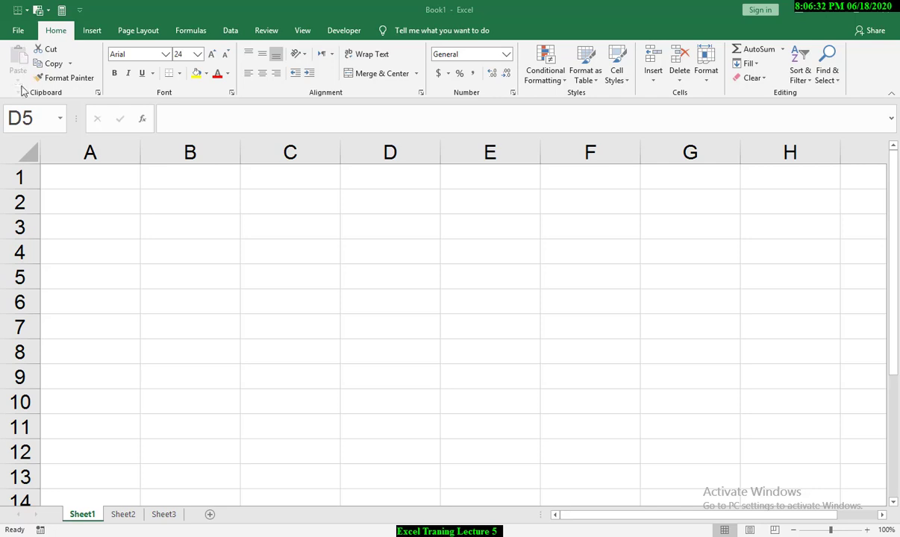
Enter "Super Learning" in cell C4 and auto-fit column C's width to the text.
left_click(313, 255)
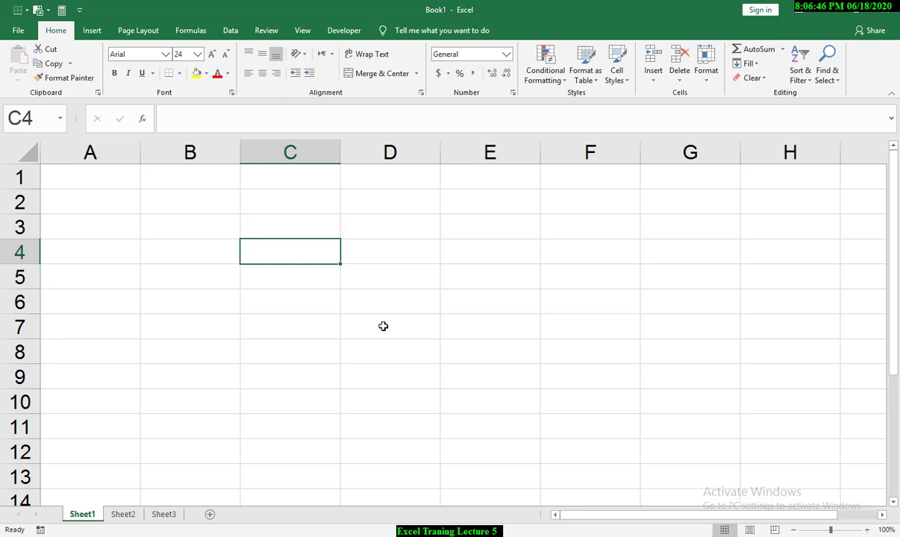
type("Super")
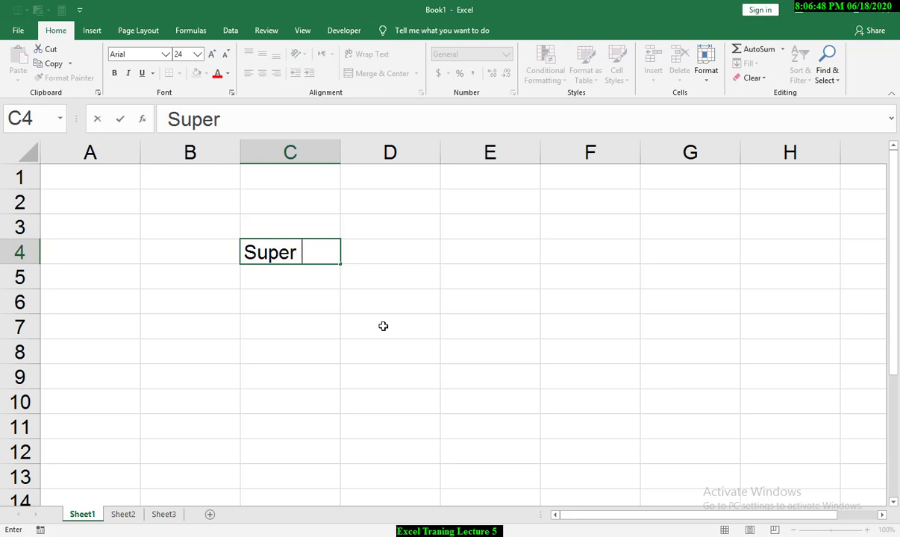
type(" Learning")
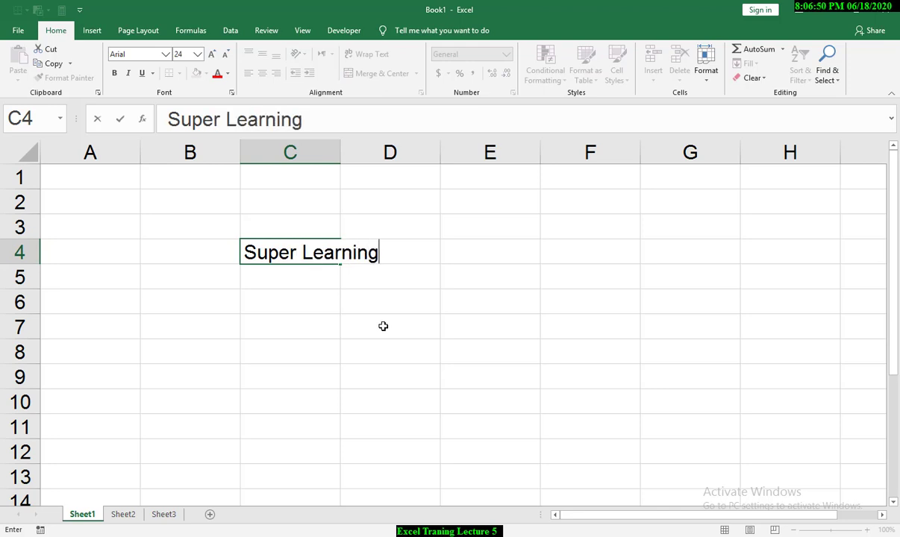
left_click(331, 301)
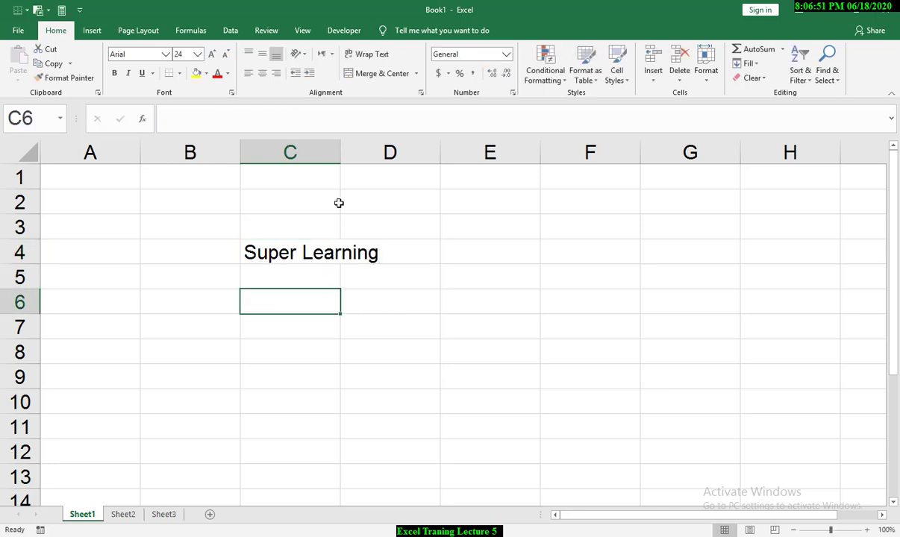
double_click(340, 156)
Copy the text in cell C4 and paste it into cell C10.
key("ctrl+c")
left_click(336, 253)
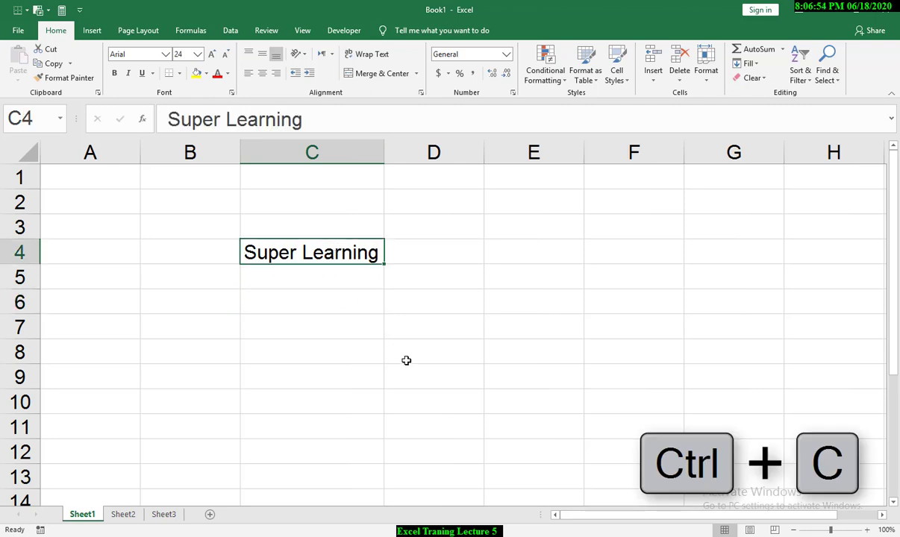
key("ctrl+c")
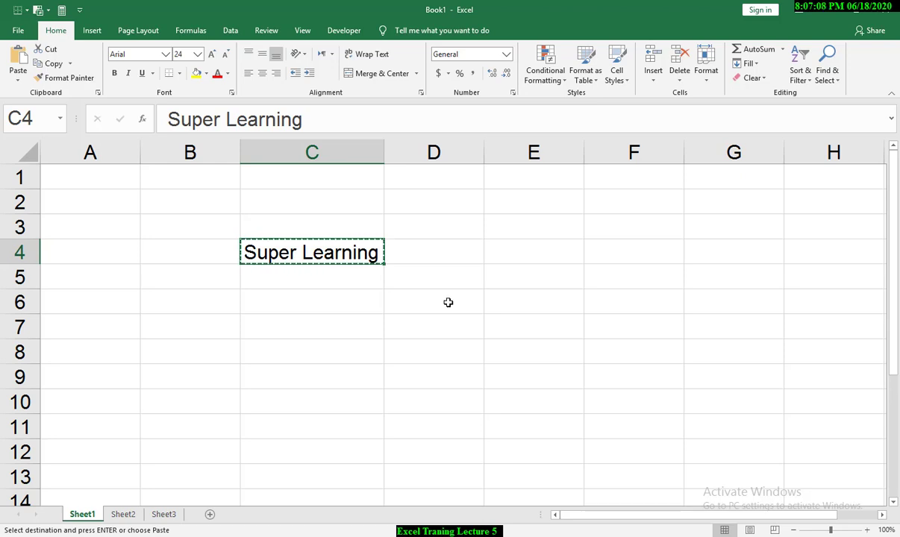
left_click(319, 409)
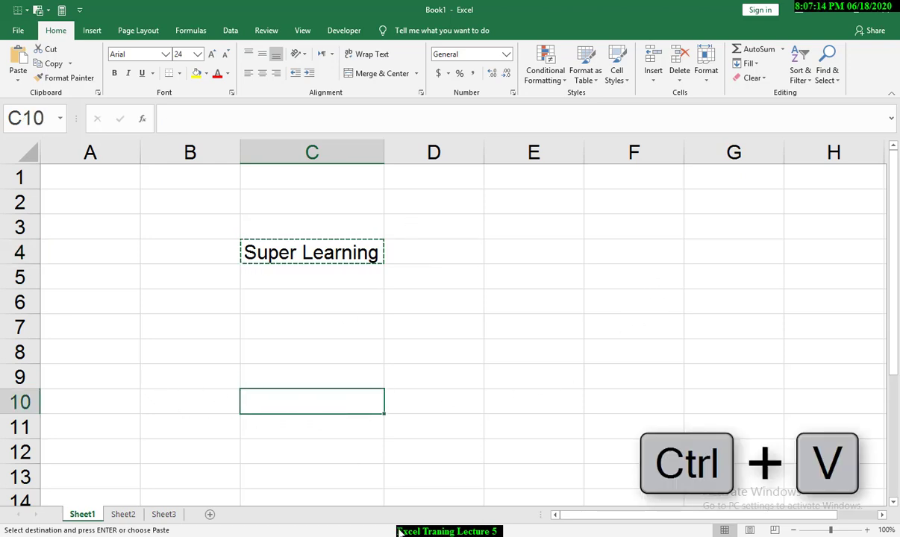
key("ctrl+v")
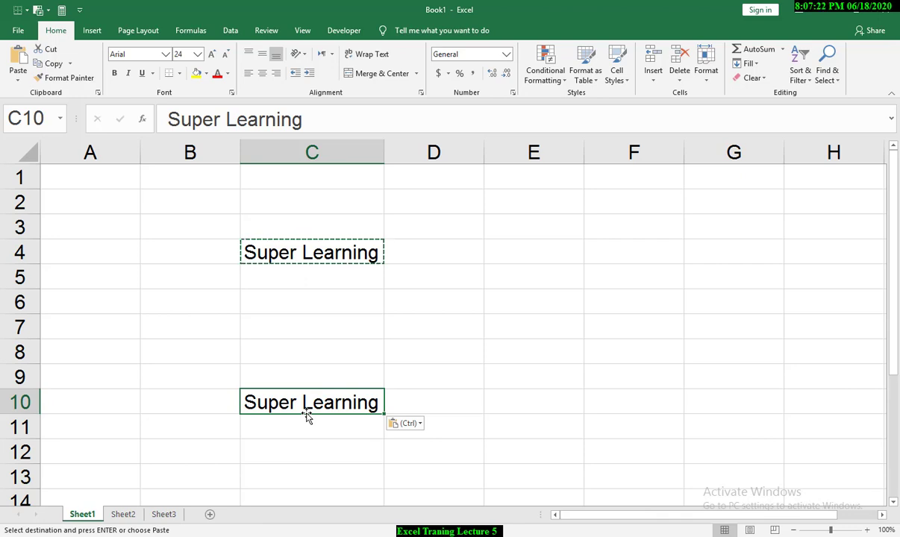
Cut the text from cell C4 and paste it into cell F4.
left_click(470, 275)
left_click(338, 255)
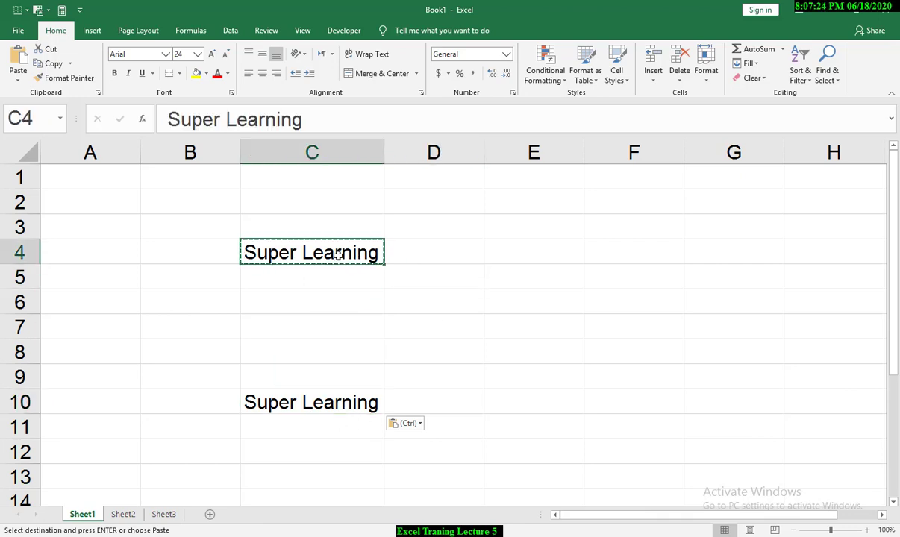
key("Escape")
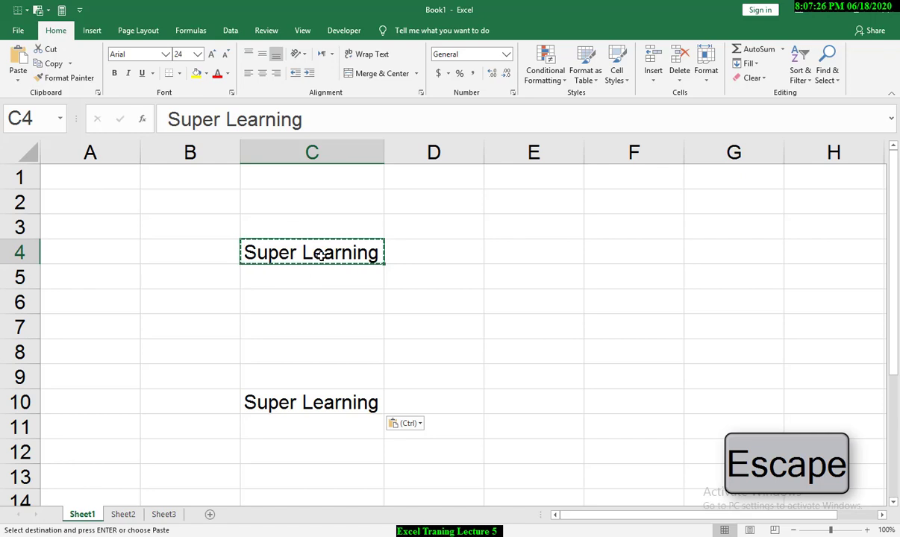
key("ctrl+x")
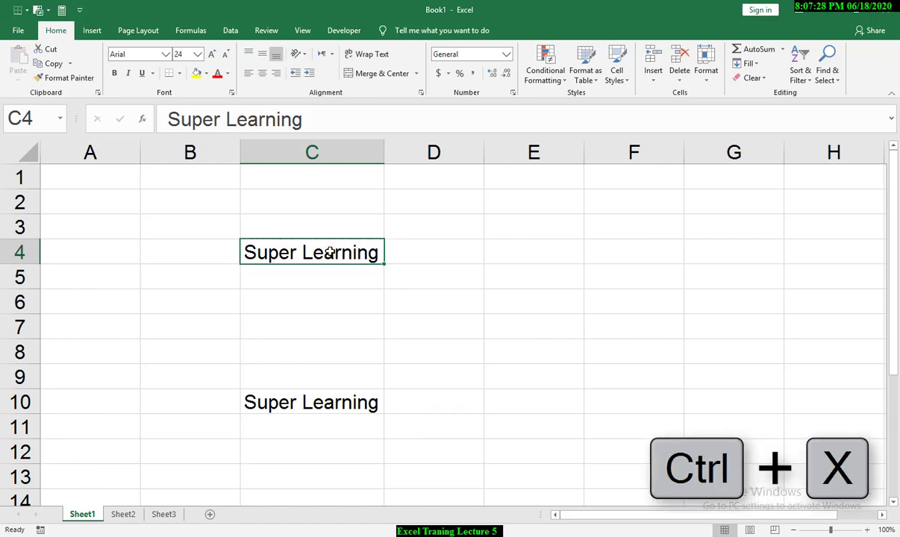
key("ctrl+x")
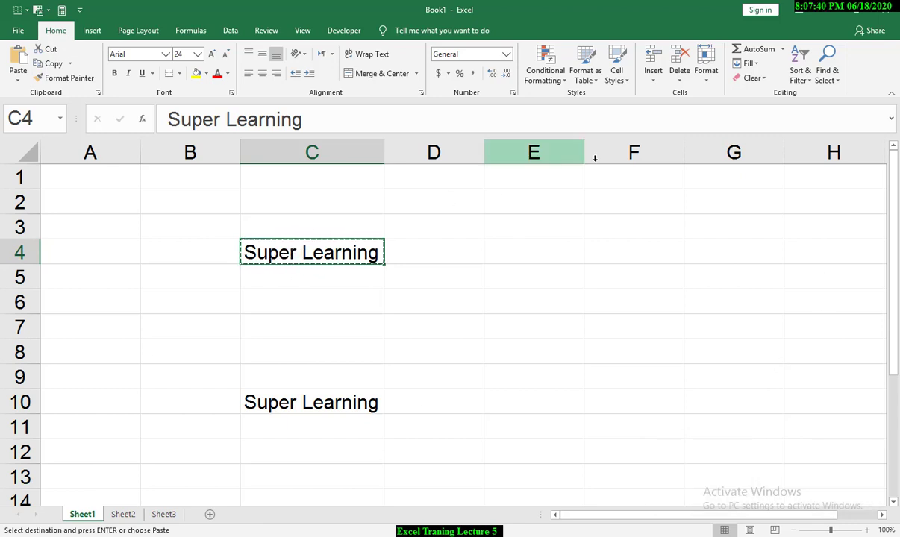
left_click(632, 252)
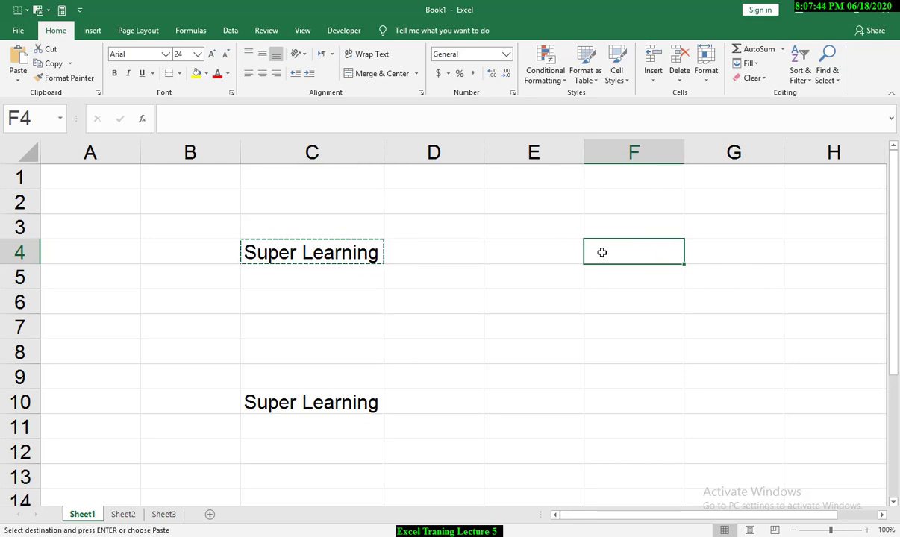
key("ctrl+v")
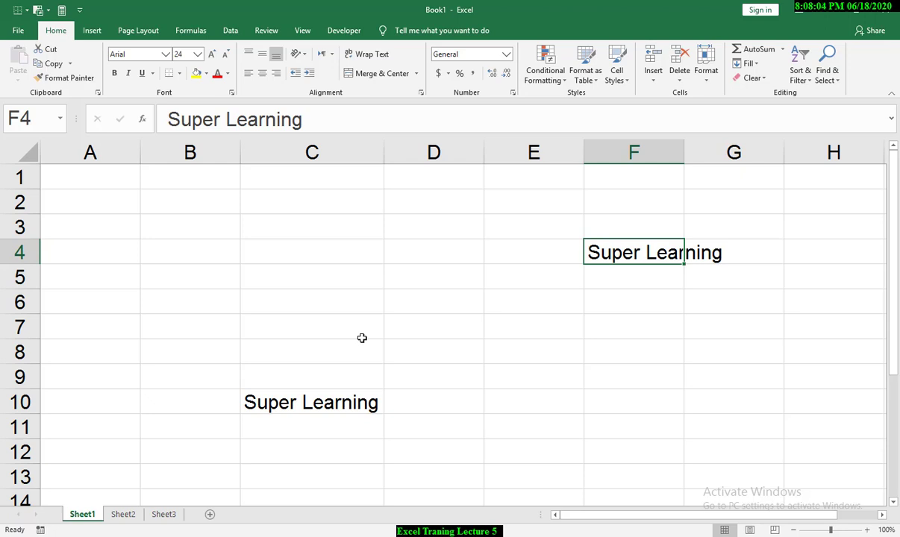
Copy cell C10 into cell C3 and end copy mode.
left_click(314, 399)
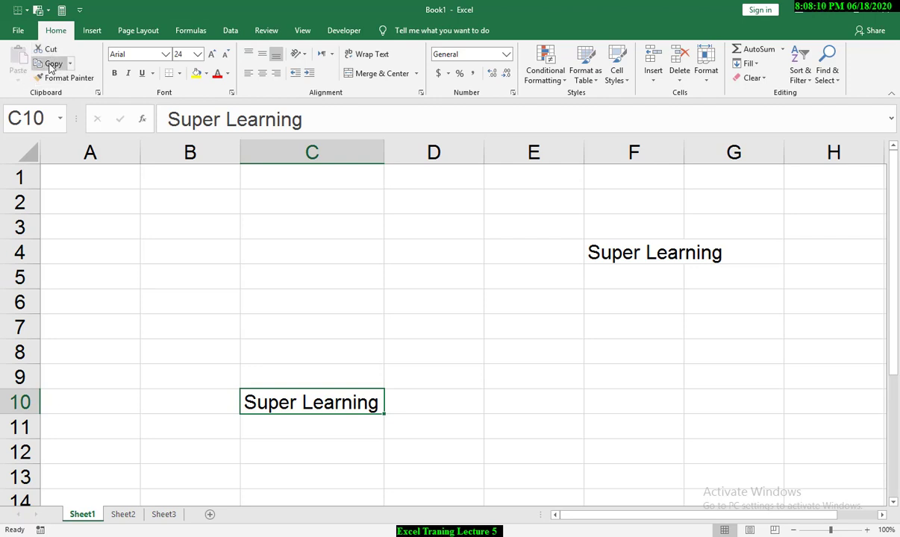
left_click(50, 64)
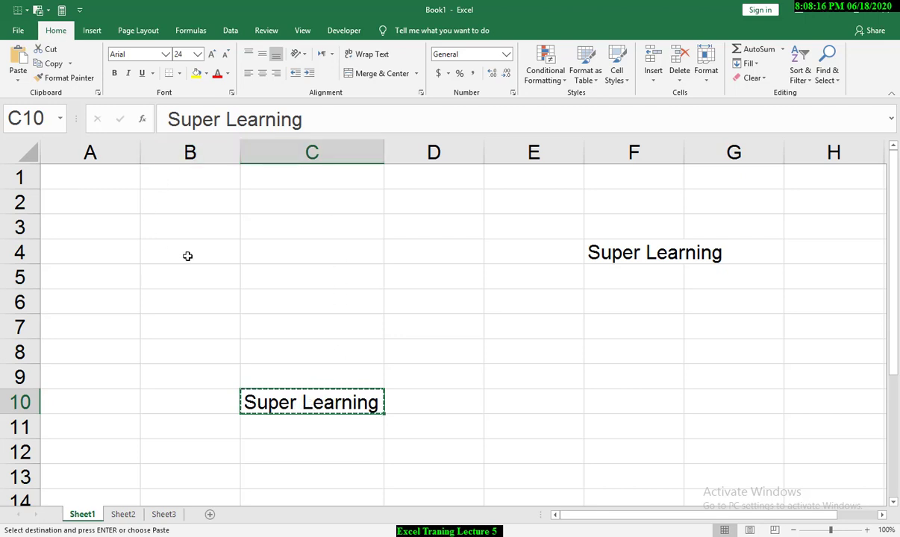
left_click(319, 233)
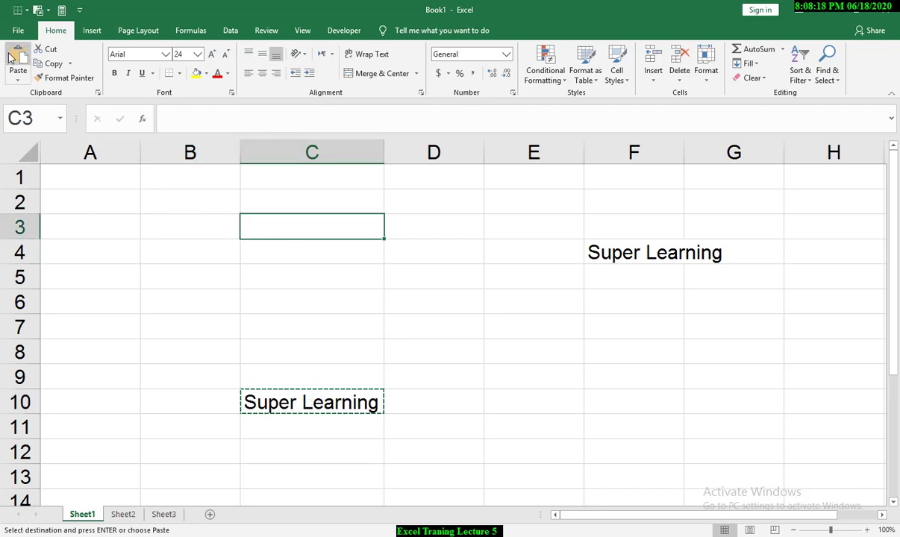
left_click(13, 58)
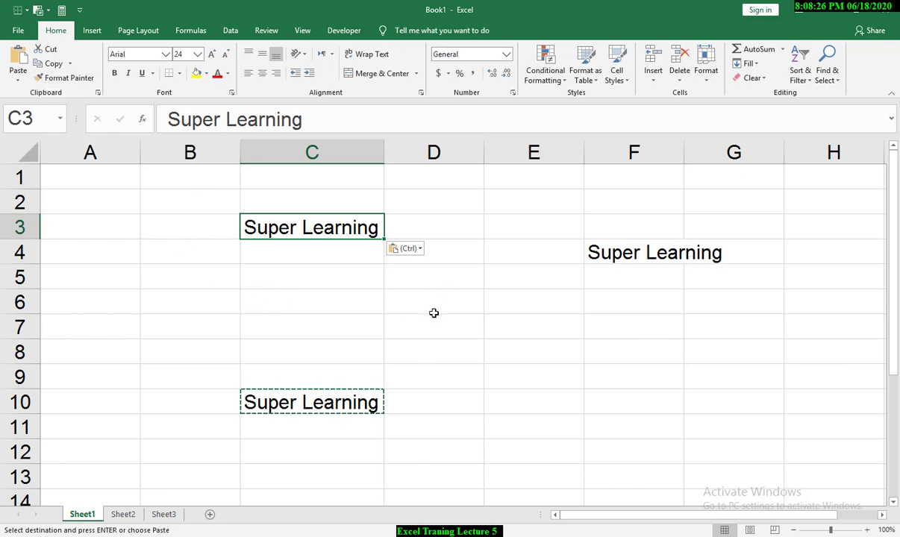
key("Escape")
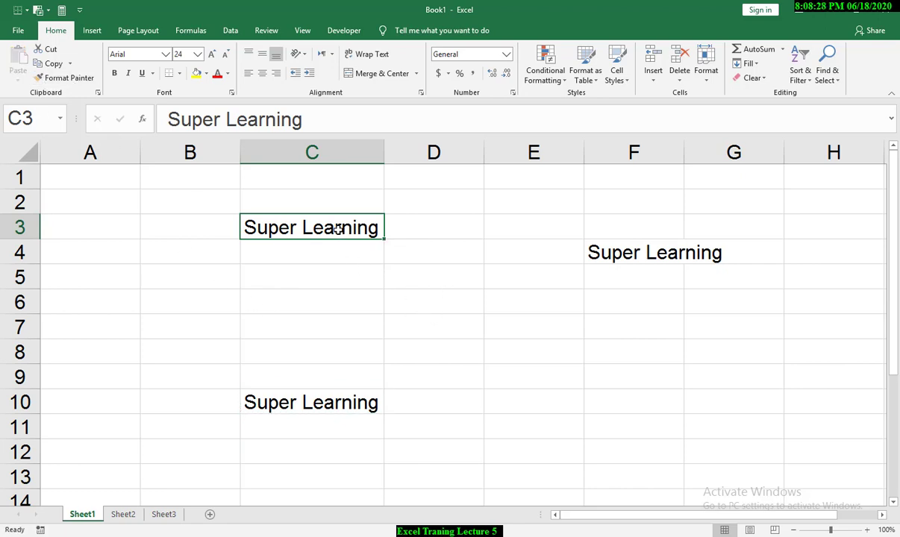
Give cell C3 a red font colour and a green fill.
left_click(230, 75)
left_click(217, 184)
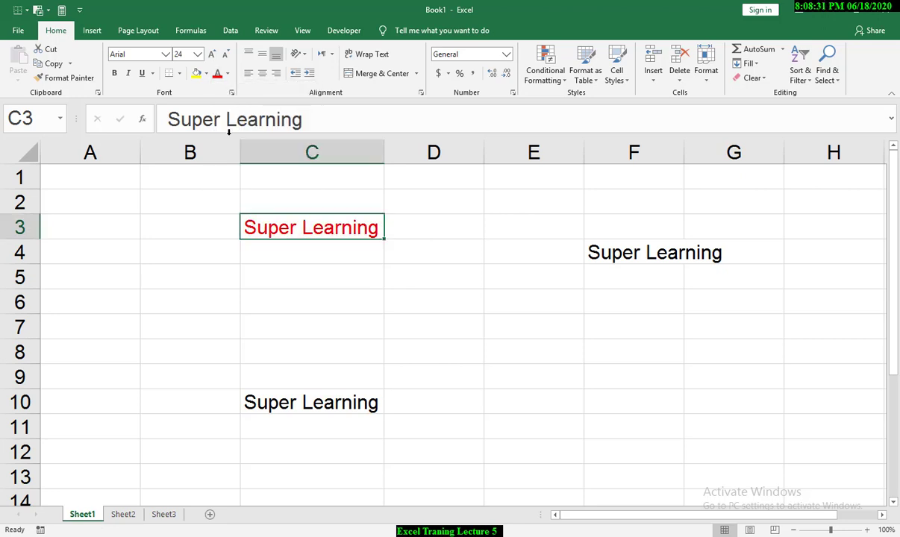
left_click(206, 74)
left_click(239, 171)
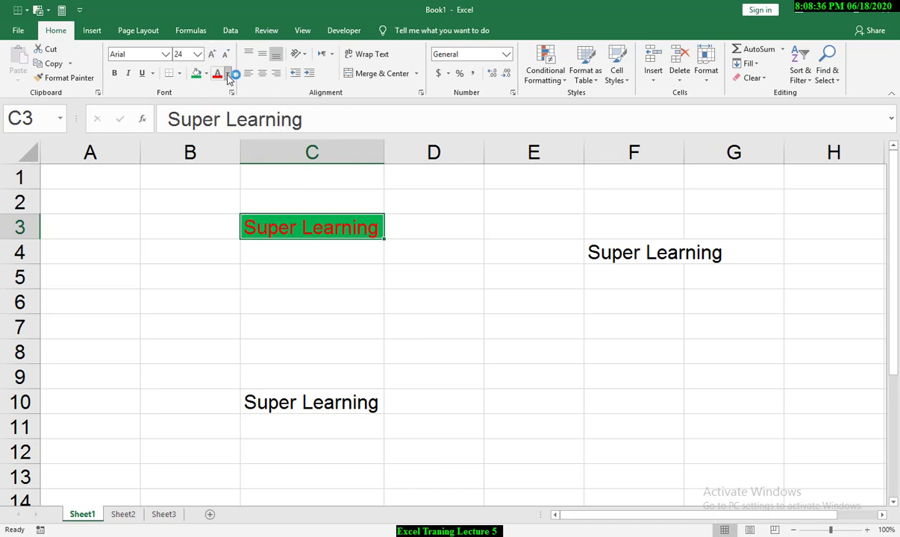
Set cell C3's font colour to white and its fill to black.
left_click(230, 76)
left_click(217, 116)
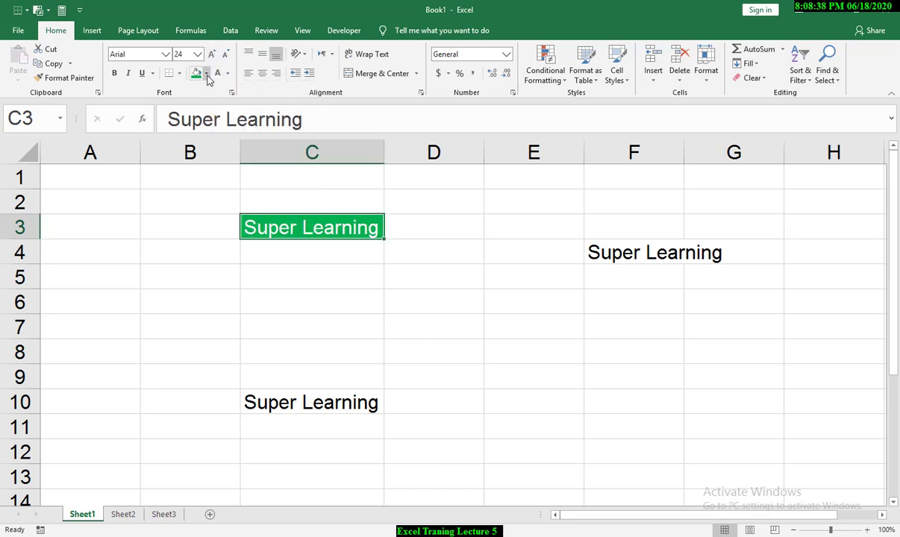
left_click(208, 76)
left_click(204, 96)
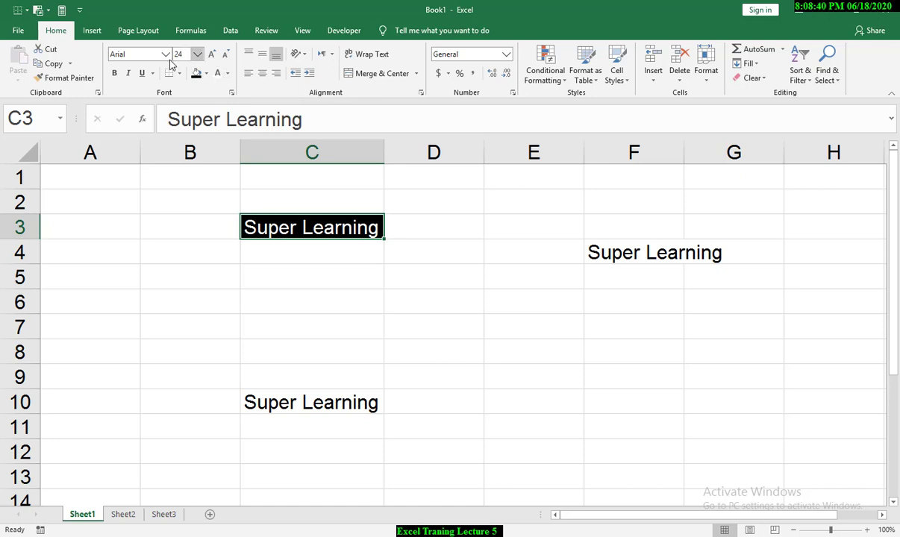
Format cell C3's text in Arabic Typesetting at size 22, centred horizontally and vertically.
left_click(225, 56)
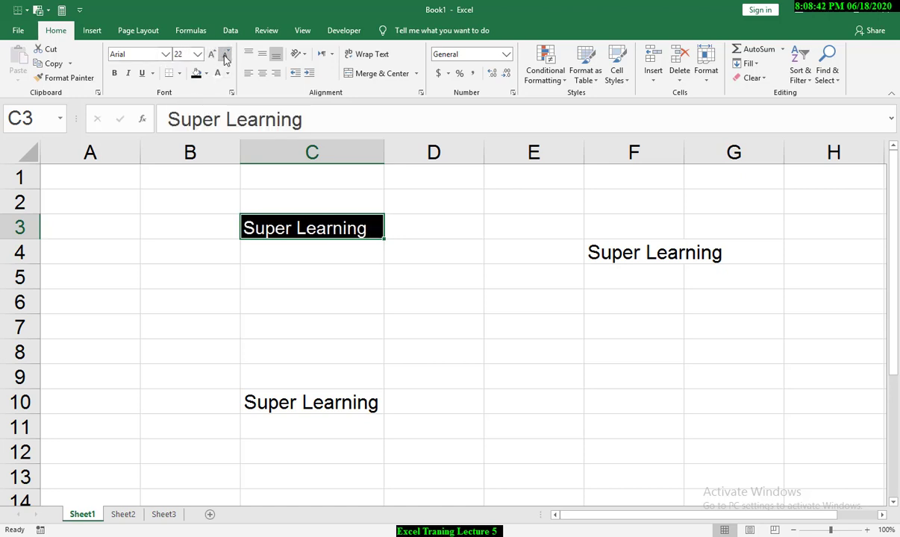
left_click(262, 74)
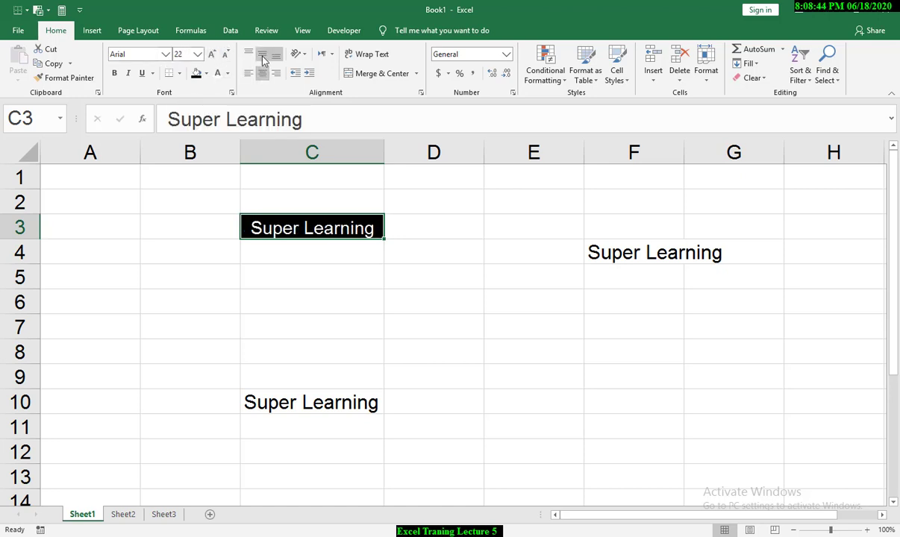
left_click(165, 54)
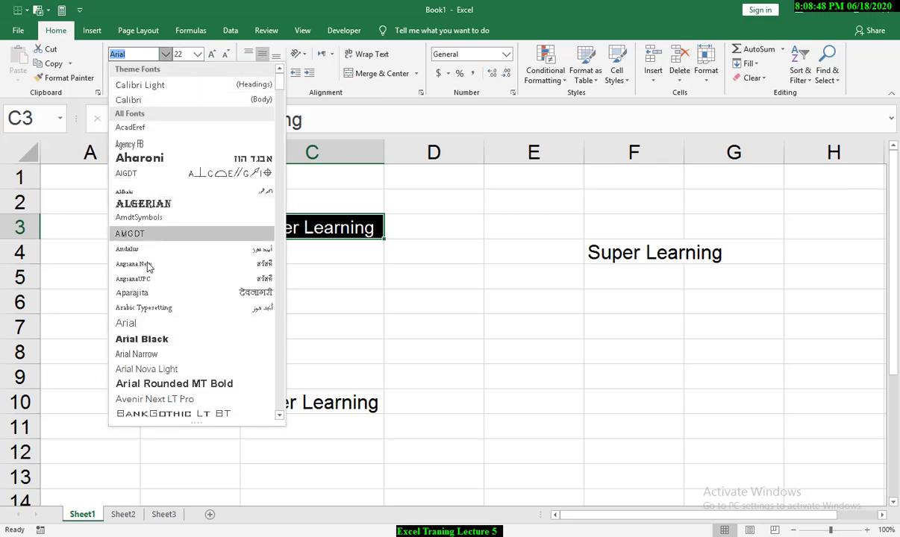
left_click(153, 310)
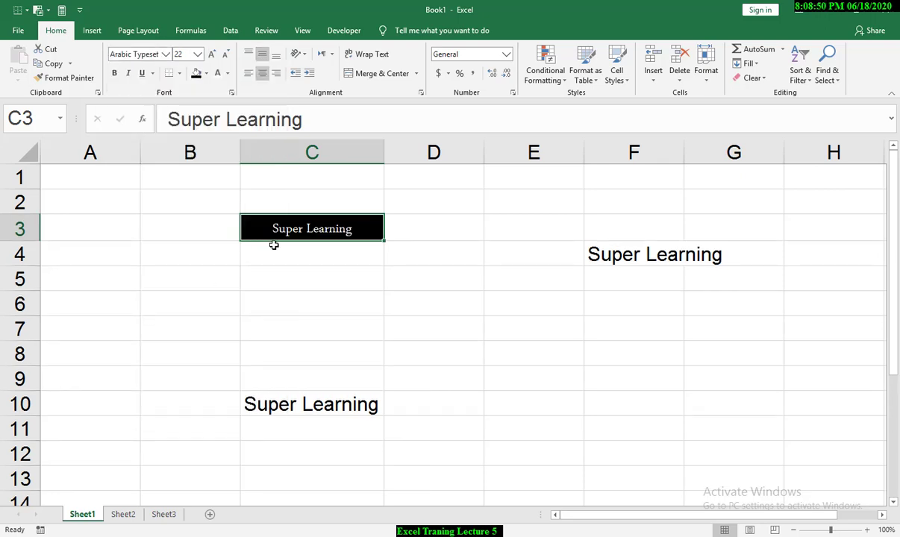
Apply cell C3's formatting to cells C10, F4, E8, F8, B5 and E12 with a locked Format Painter, and turn it off.
left_click(323, 246)
left_click(304, 231)
left_click(67, 79)
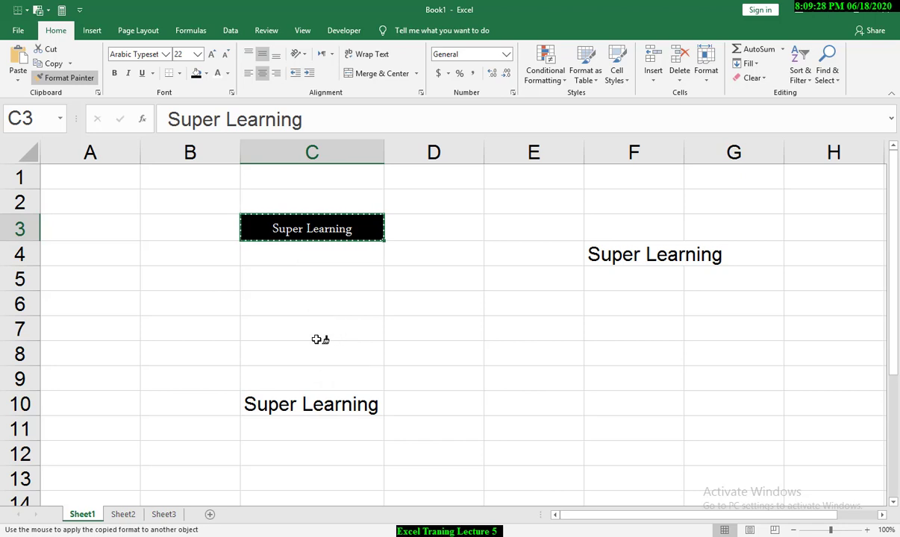
left_click(319, 406)
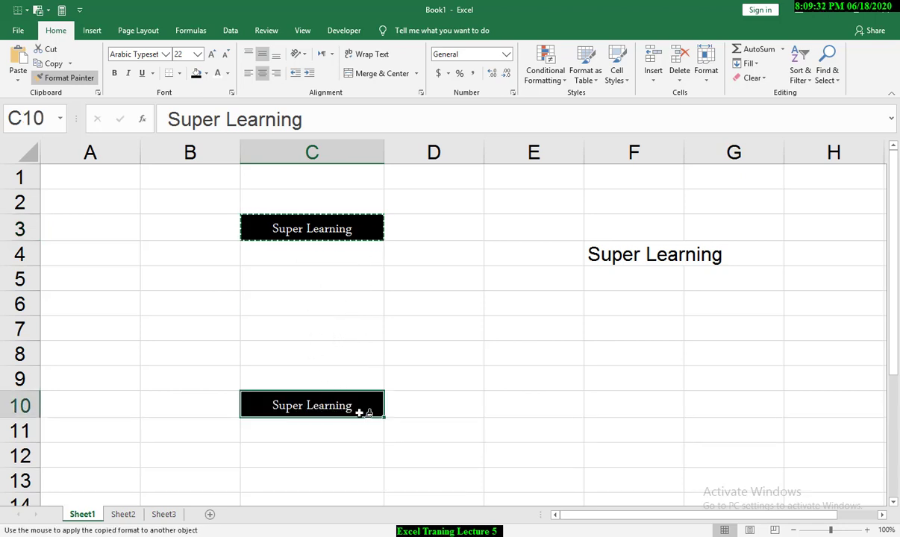
left_click(631, 257)
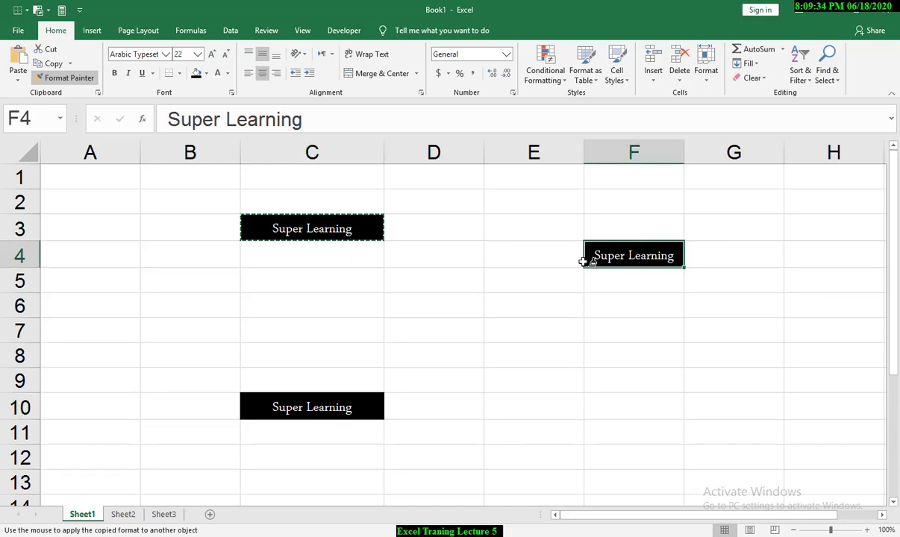
left_click(522, 353)
left_click(641, 355)
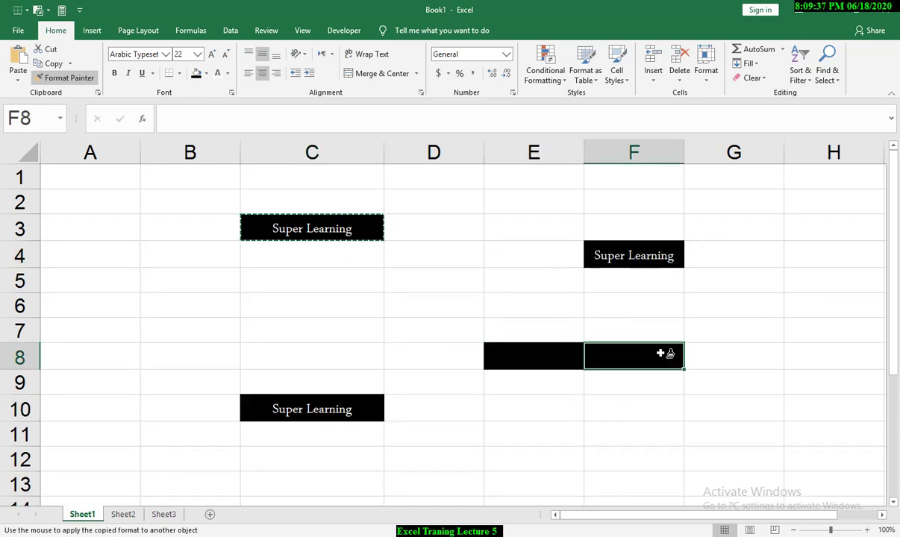
left_click(183, 279)
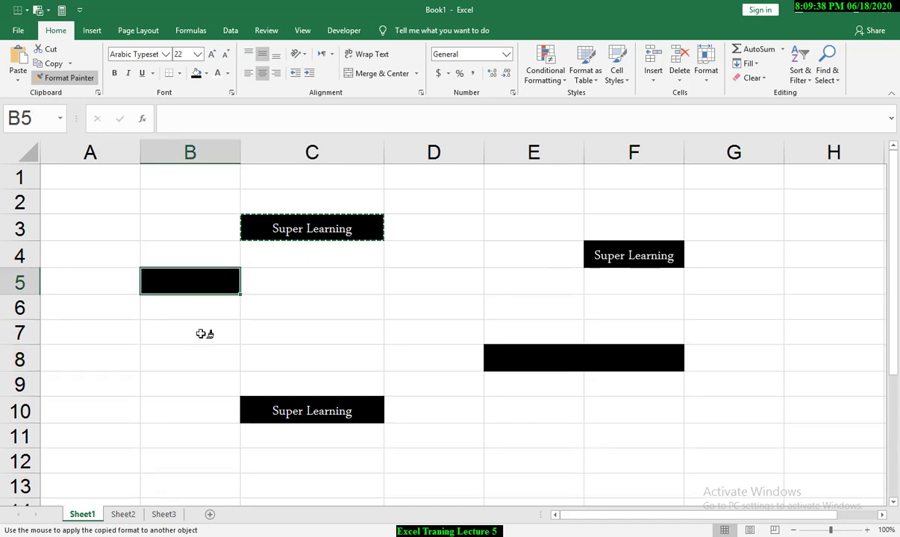
left_click(518, 460)
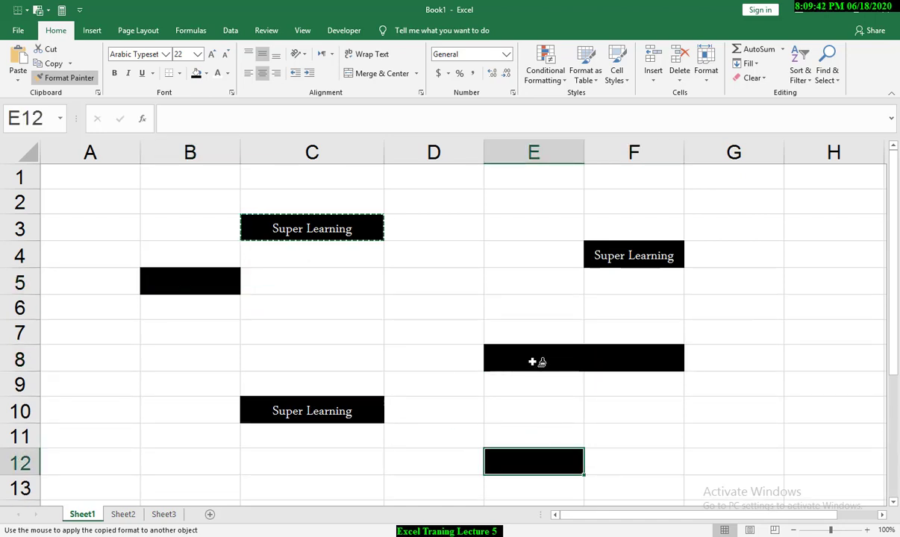
key("Escape")
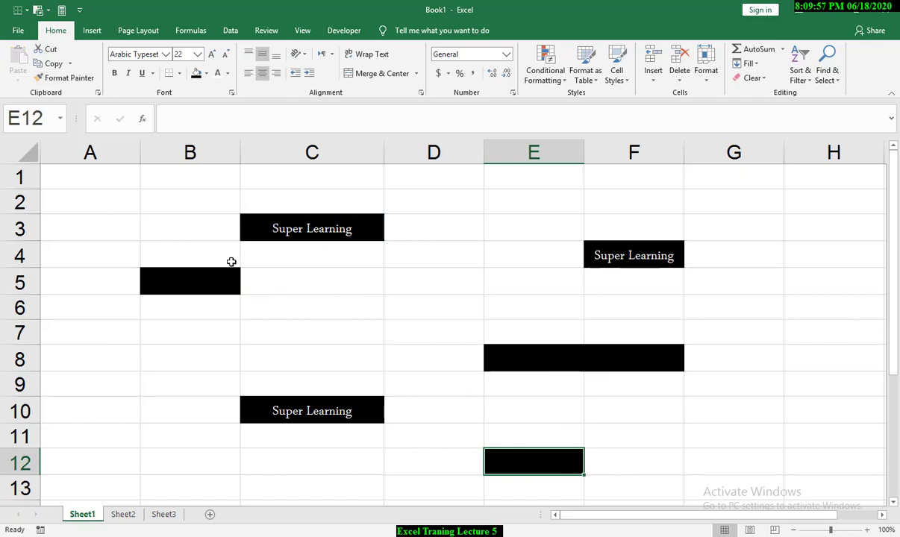
Enter the text Super Tech in the black-filled cell B5.
left_click(184, 280)
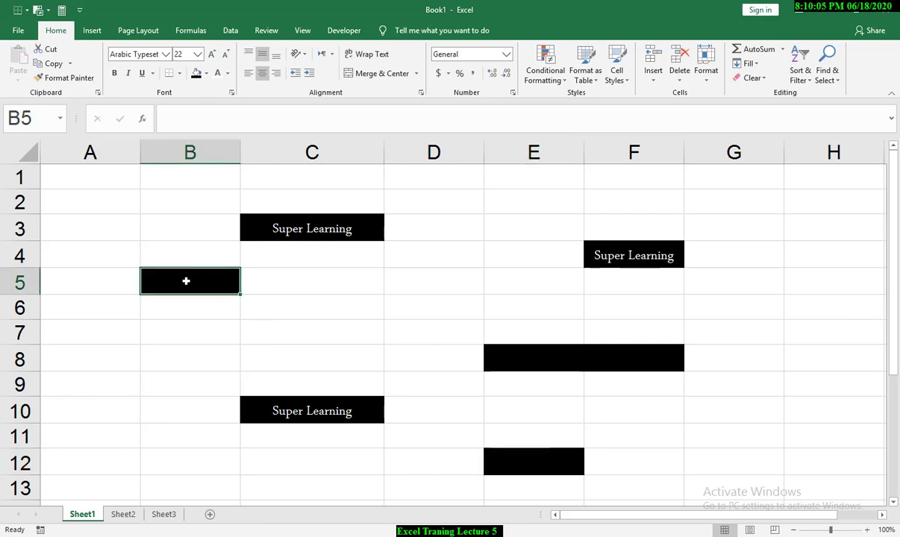
type("Supe")
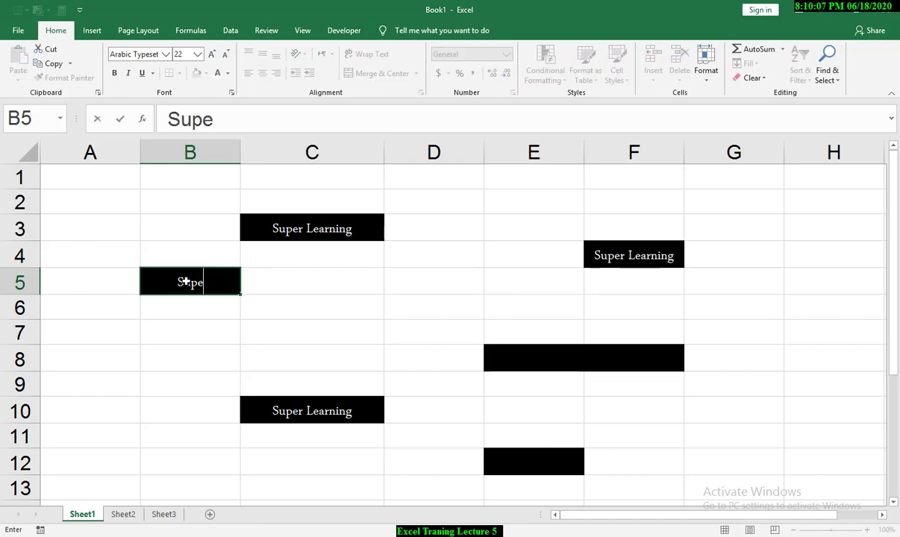
type("r Tech")
left_click(353, 309)
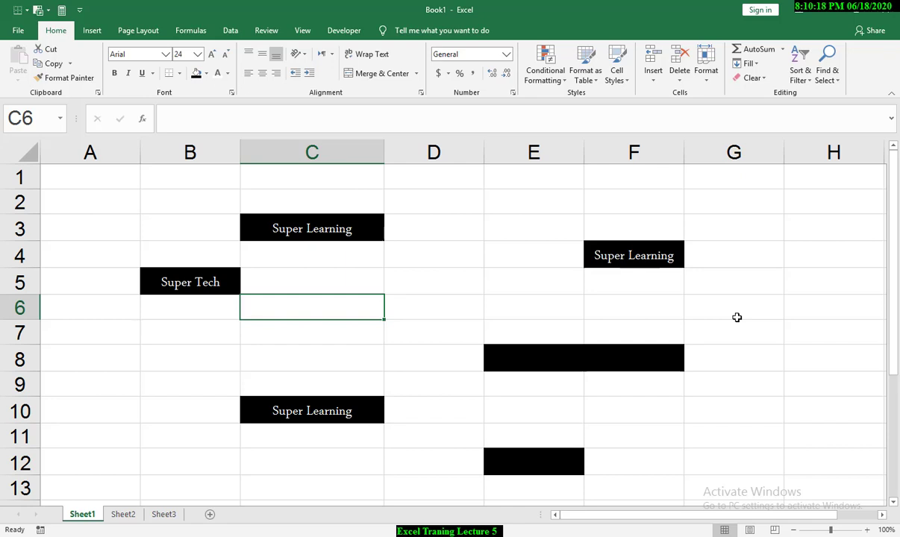
Undo all the text entries, pastes and cell formatting made so far, back to the blank sheet.
key("ctrl+z")
key("ctrl+z")
key("ctrl+z")
key("ctrl+z")
key("ctrl+z")
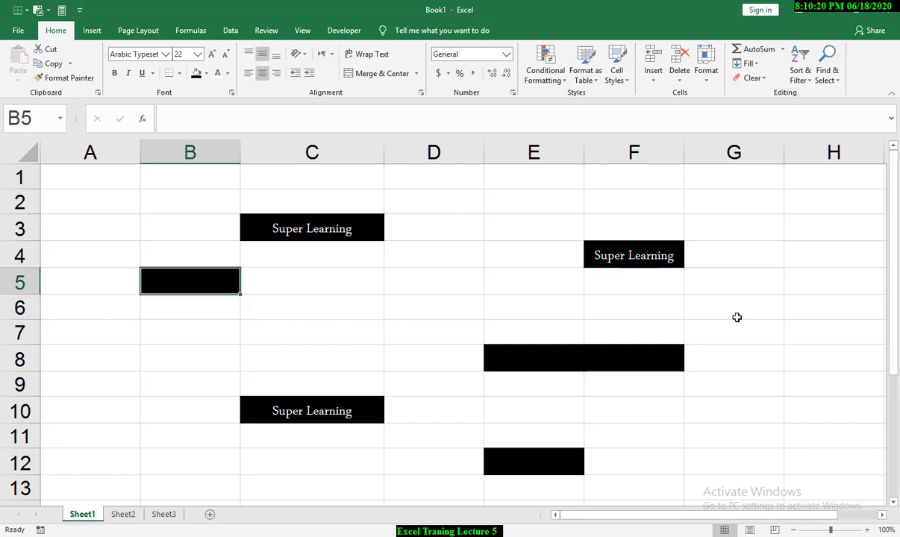
key("ctrl+z")
key("ctrl+z")
key("ctrl+z")
key("ctrl+z")
key("ctrl+z")
key("ctrl+z")
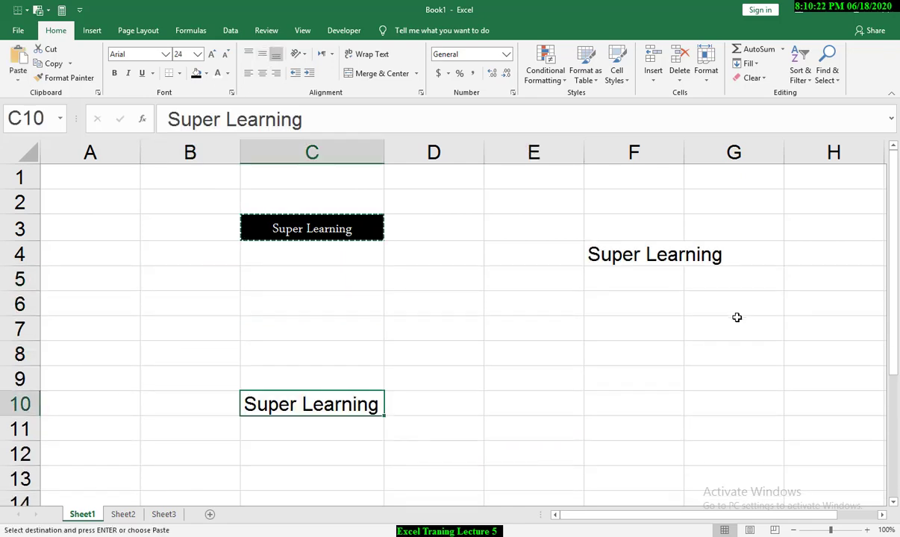
key("ctrl+z")
key("ctrl+z")
key("ctrl+z")
key("ctrl+z")
key("ctrl+z")
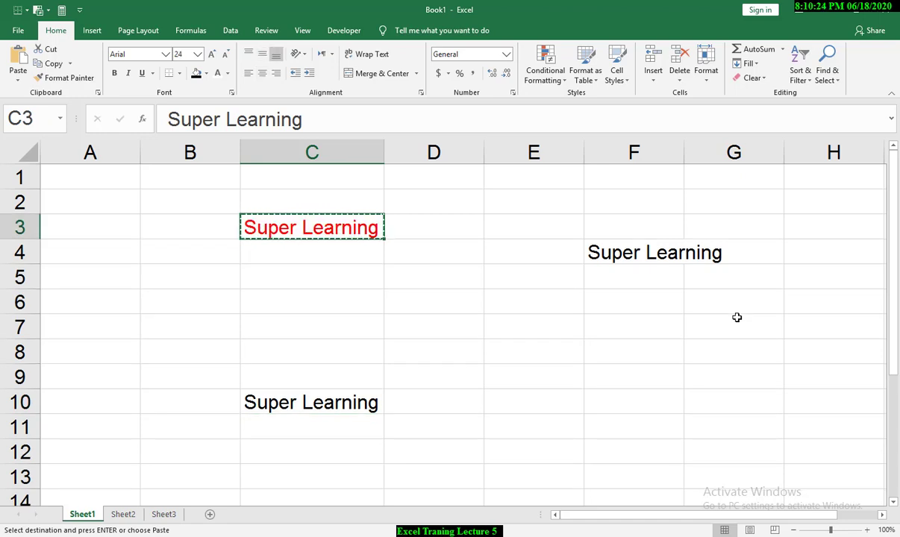
key("ctrl+z")
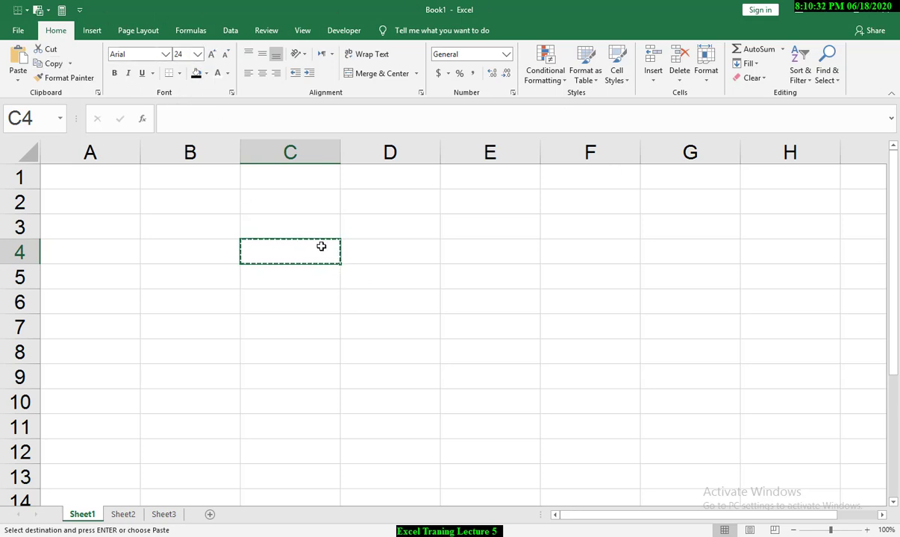
Merge and centre cells C3:F7 and enter the text Super Learning in the merged cell.
left_click_drag(299, 223, 564, 333)
left_click(401, 75)
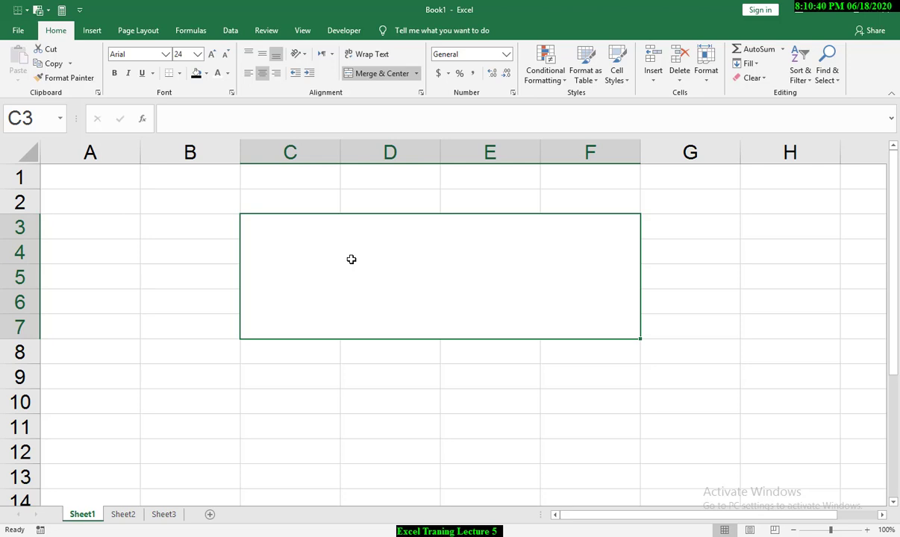
type("Super L")
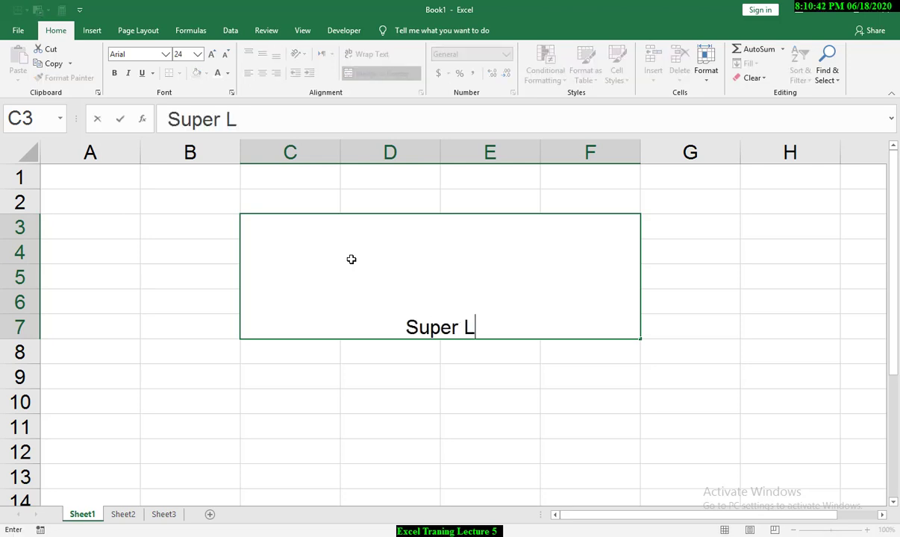
type("earm")
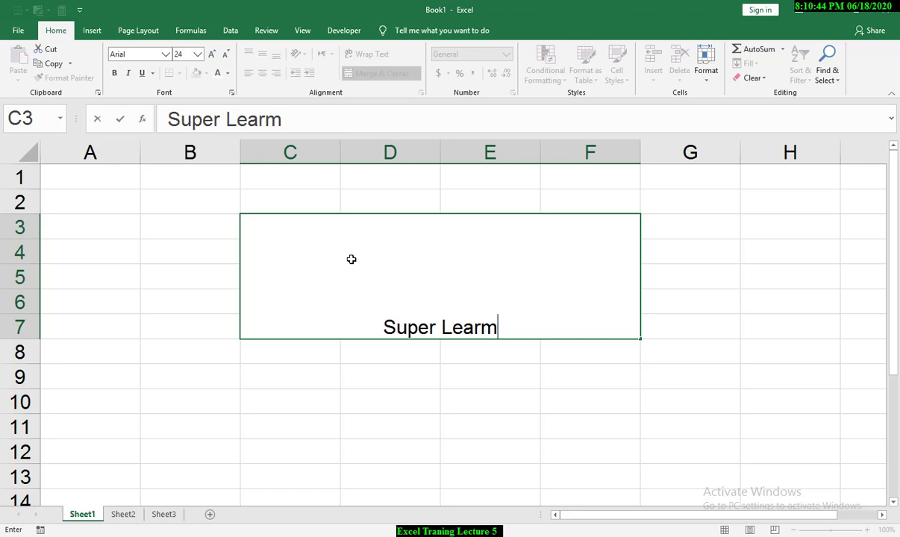
key("BackSpace")
type("ning")
Enlarge the Super Learning text to font size 48 by stepping the size up and down.
key("ctrl+shift+Left")
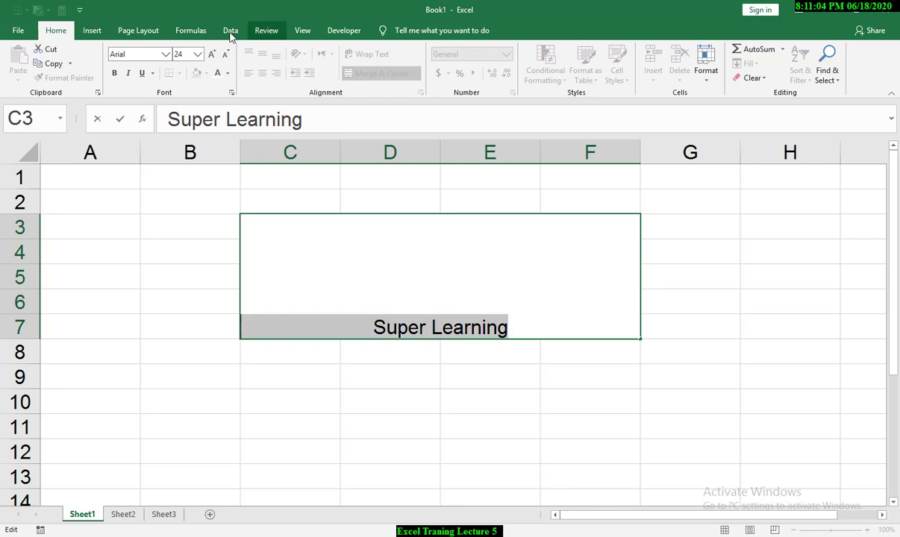
left_click(212, 56)
left_click(213, 56)
left_click(212, 55)
left_click(212, 56)
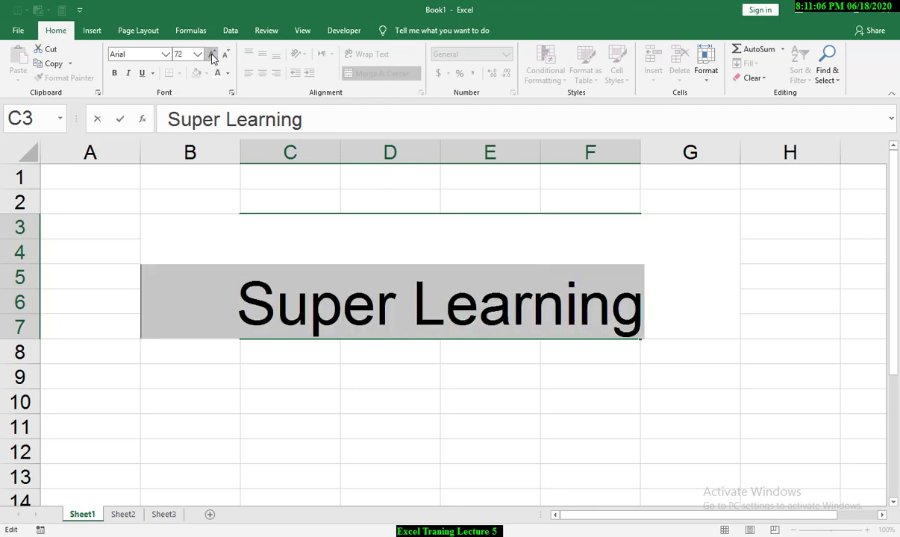
left_click(224, 56)
left_click(223, 57)
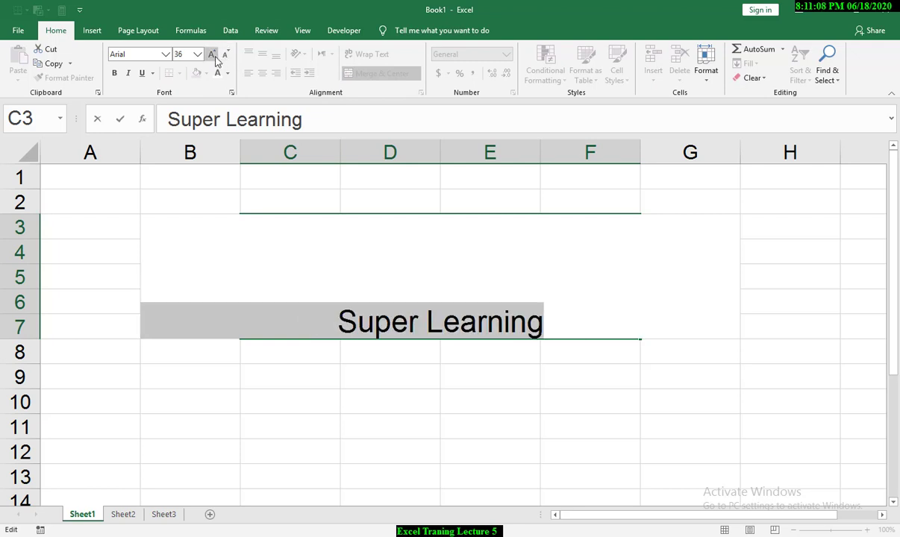
left_click(212, 56)
left_click(465, 395)
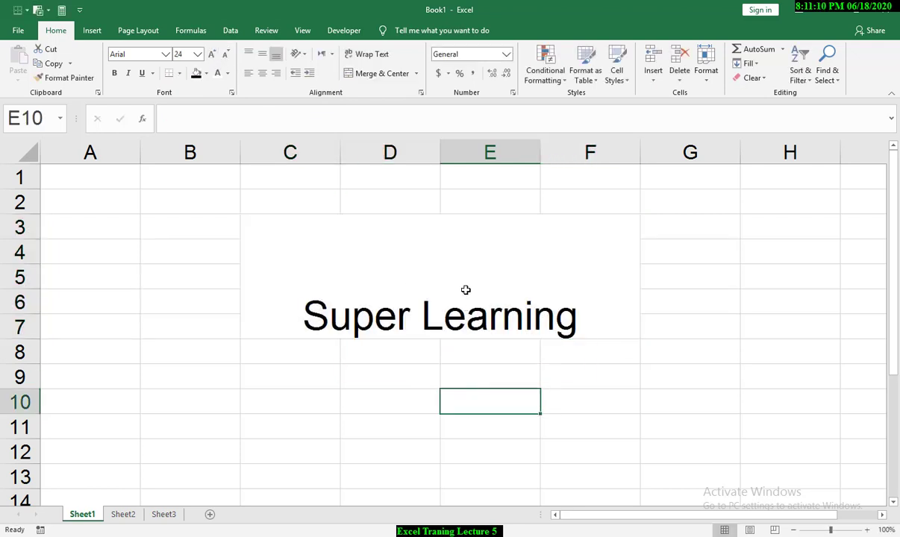
Centre the merged cell's text both vertically and horizontally.
left_click(432, 285)
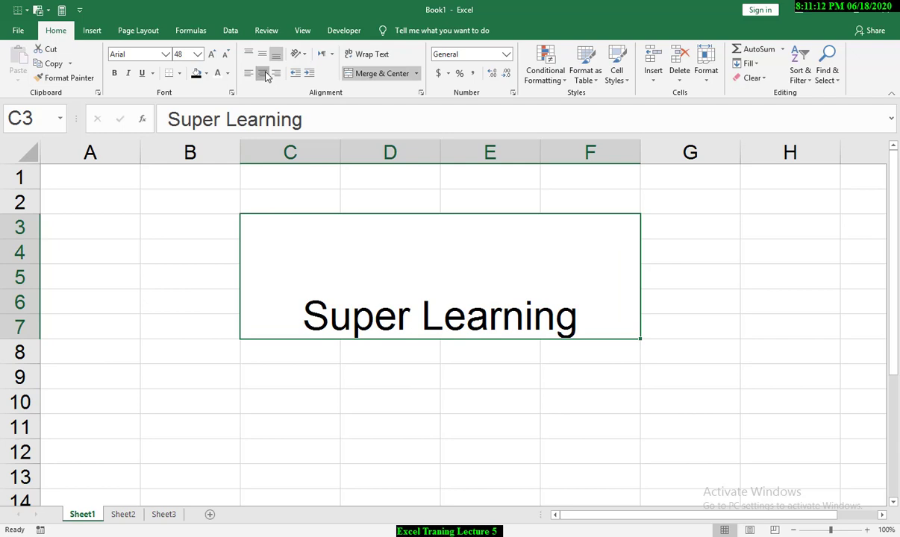
left_click(249, 73)
left_click(262, 55)
left_click(262, 73)
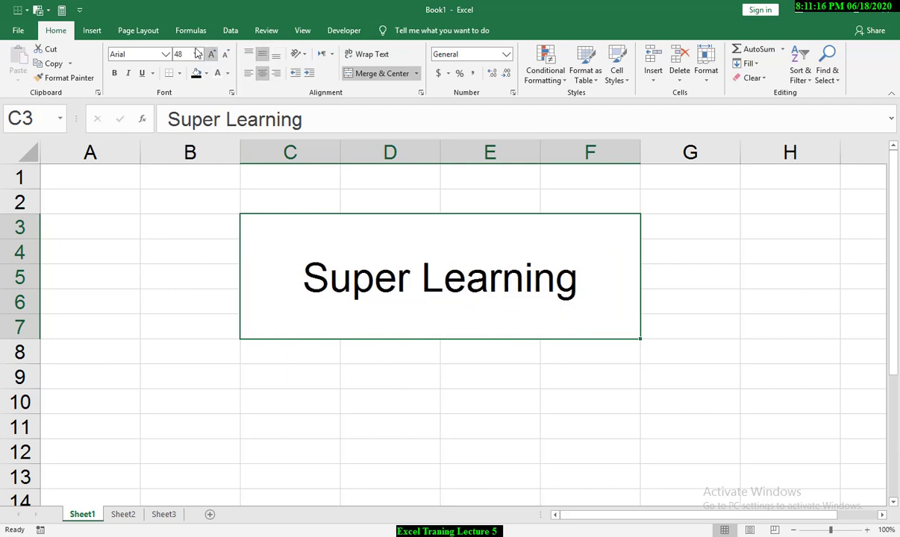
double_click(342, 285)
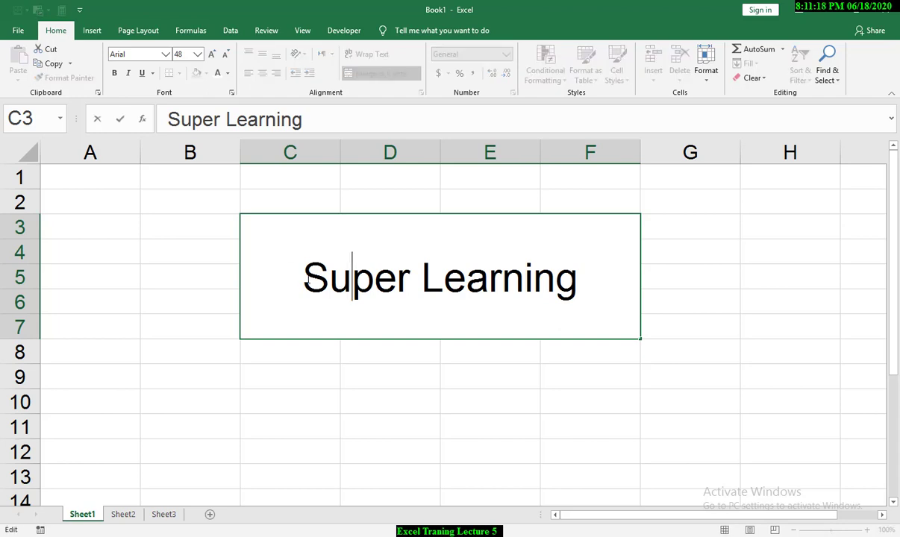
left_click_drag(302, 278, 579, 280)
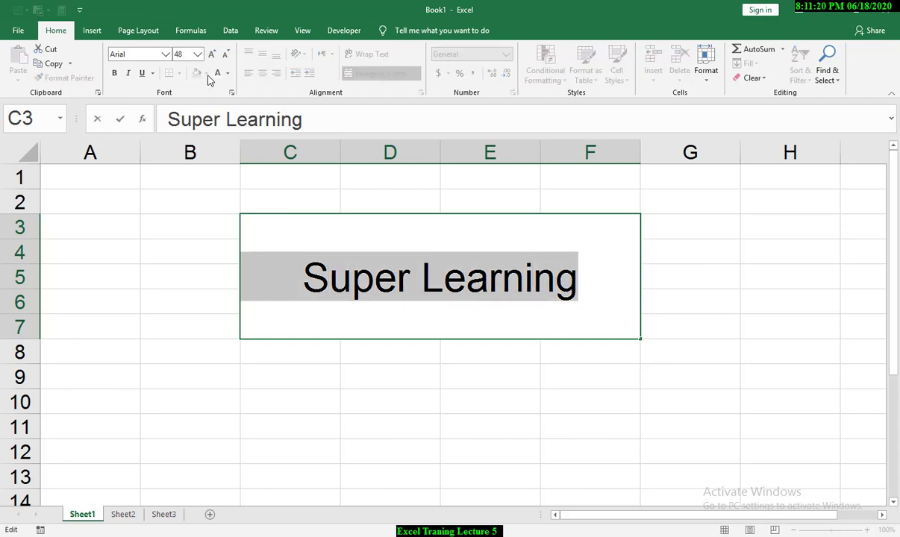
left_click(486, 396)
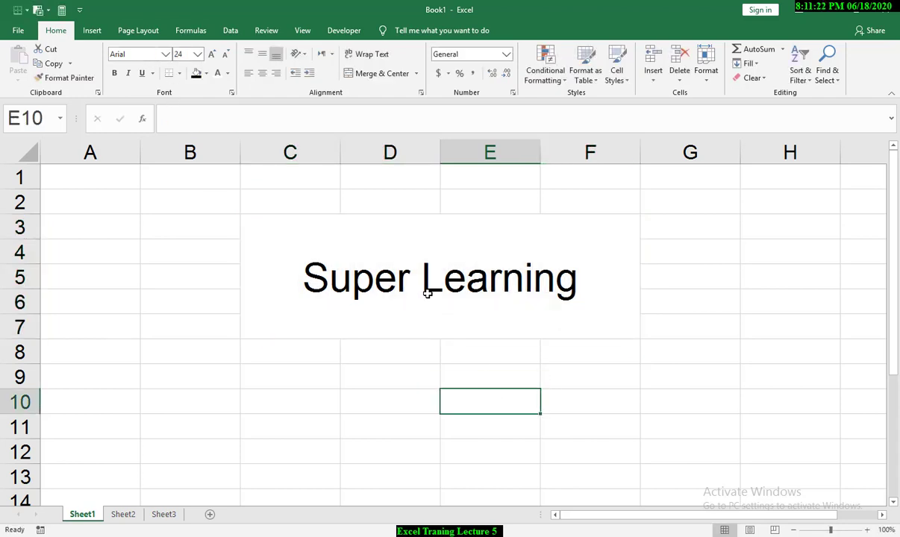
Toggle bold on and off on the merged cell's text, ending with bold on, and switch italic on and off.
left_click(426, 293)
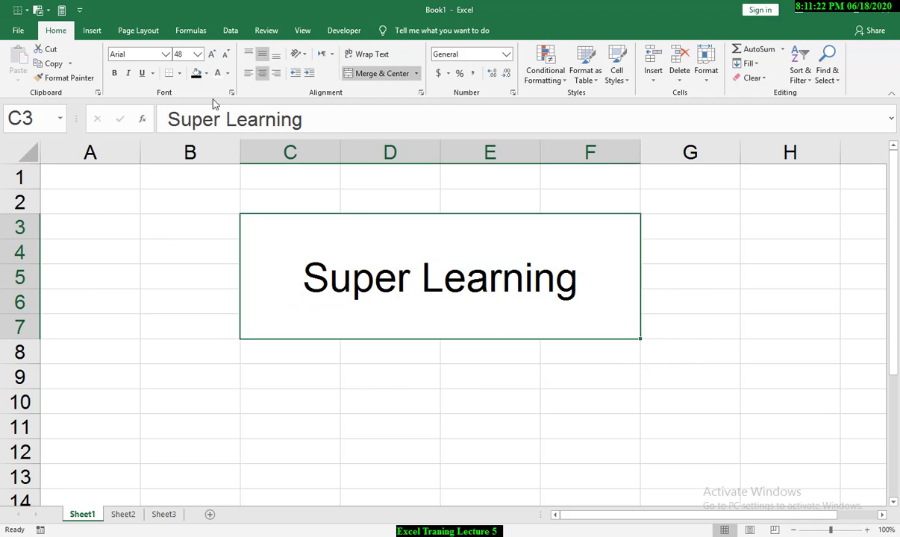
left_click(116, 76)
left_click(116, 77)
left_click(116, 76)
left_click(117, 76)
left_click(116, 76)
left_click(116, 77)
left_click(117, 76)
left_click(128, 75)
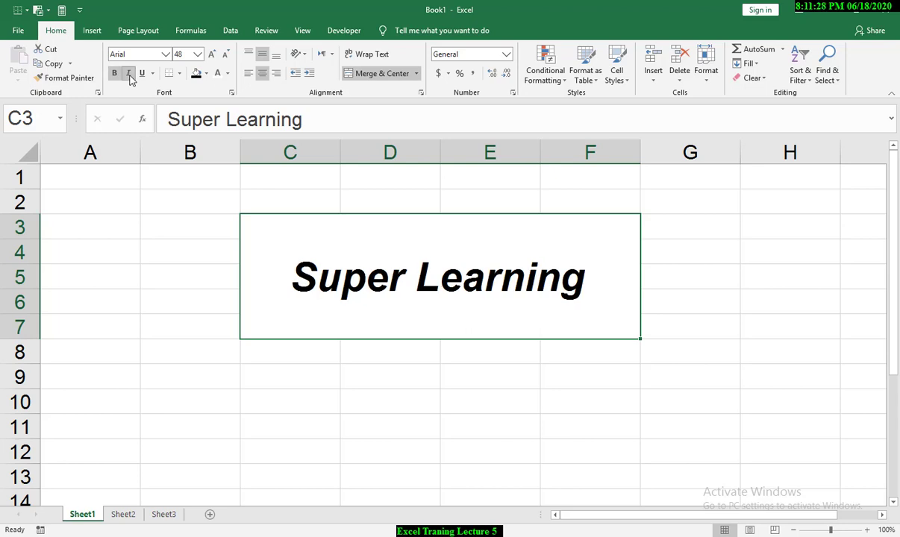
left_click(129, 76)
Toggle the underline of the merged cell's bold text on and off, ending with it underlined.
left_click(141, 74)
left_click(142, 74)
left_click(142, 74)
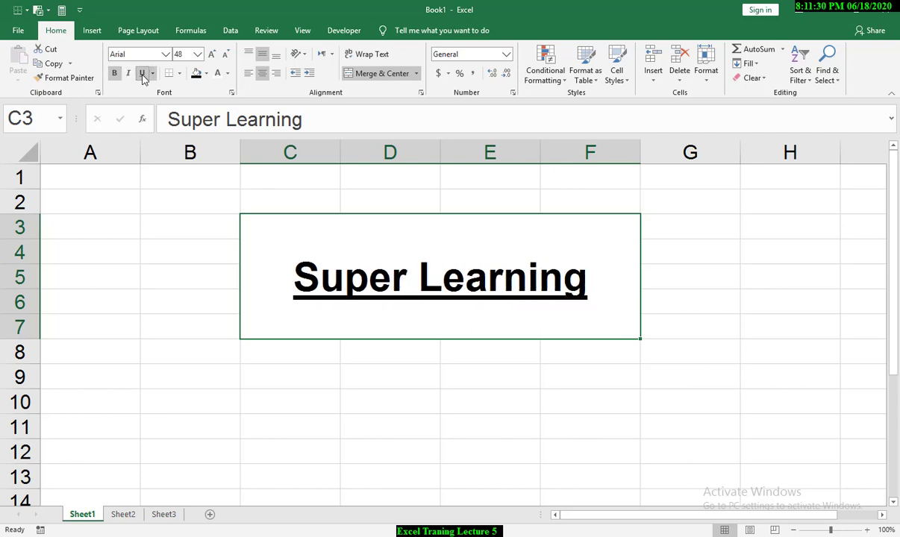
left_click(142, 74)
left_click(142, 73)
Alternate bold and italic on the merged cell's text, ending with bold only and the underline removed.
left_click(116, 76)
left_click(129, 75)
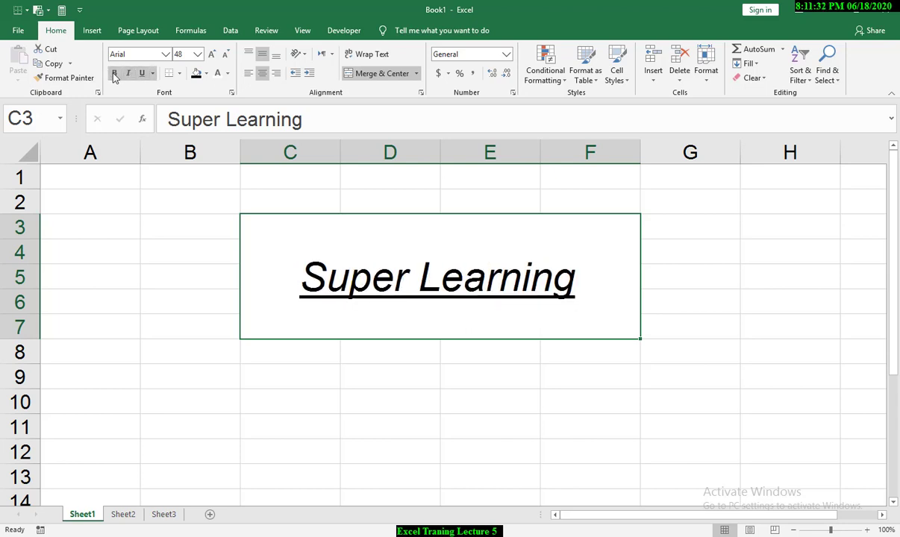
left_click(116, 76)
left_click(115, 76)
left_click(116, 76)
left_click(128, 75)
left_click(142, 74)
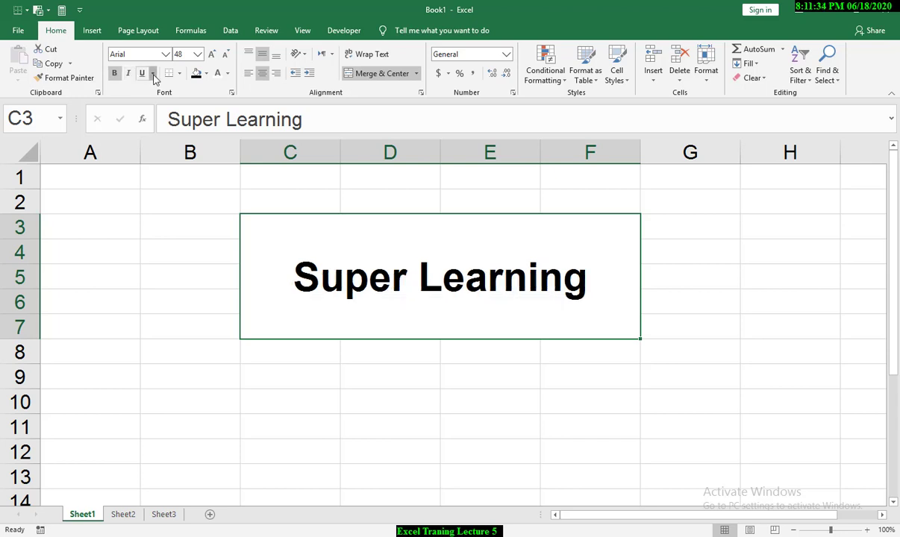
Try the single and double underline styles on the merged cell's text and clear its underline and bold.
left_click(154, 77)
left_click(166, 91)
left_click(154, 76)
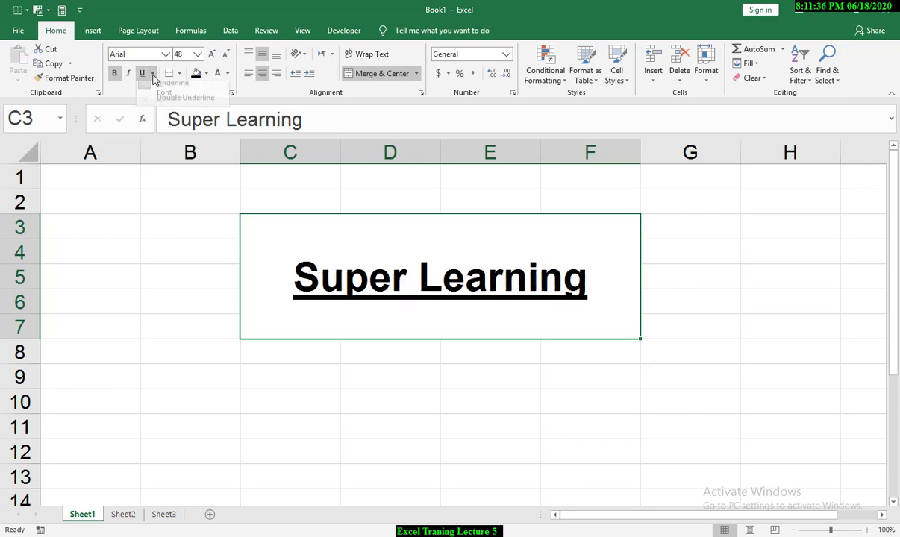
left_click(155, 98)
left_click(154, 75)
left_click(164, 97)
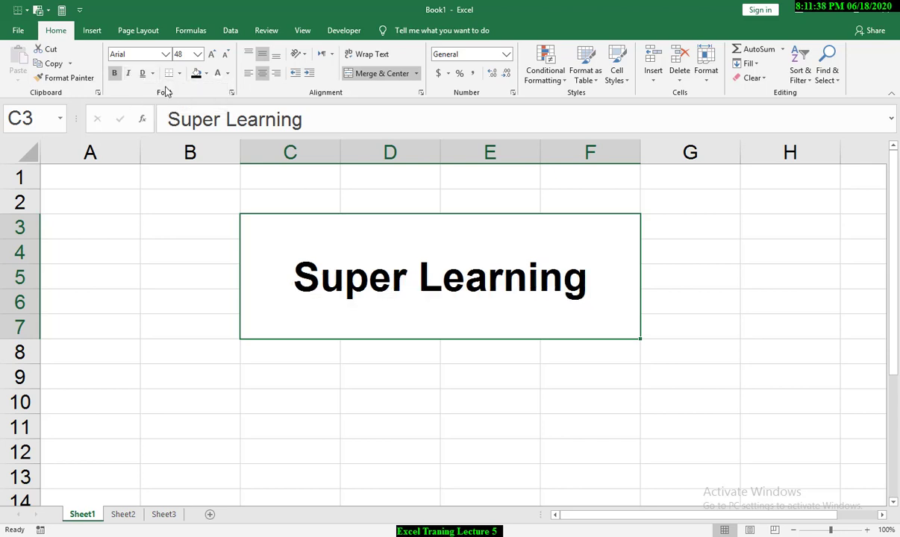
left_click(154, 73)
left_click(145, 75)
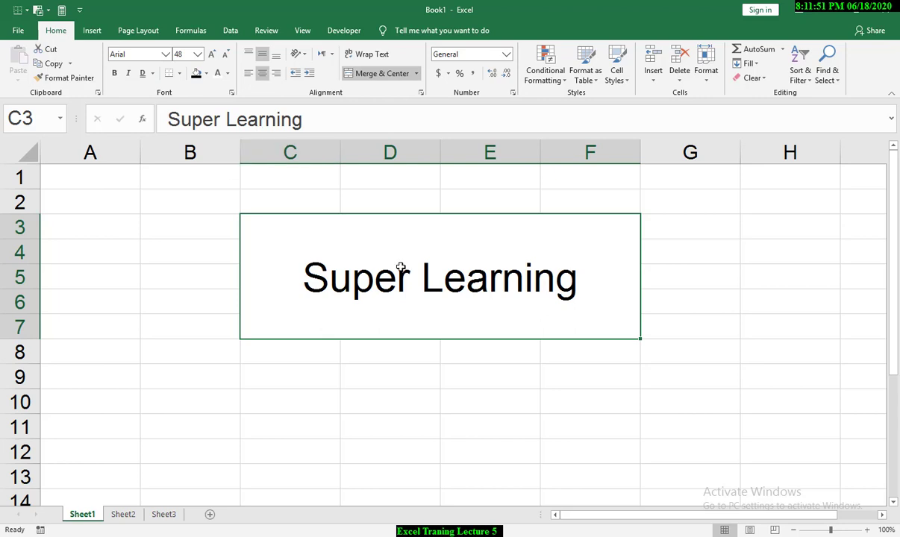
Set the merged cell's font to Arial Narrow at size 48.
left_click(164, 55)
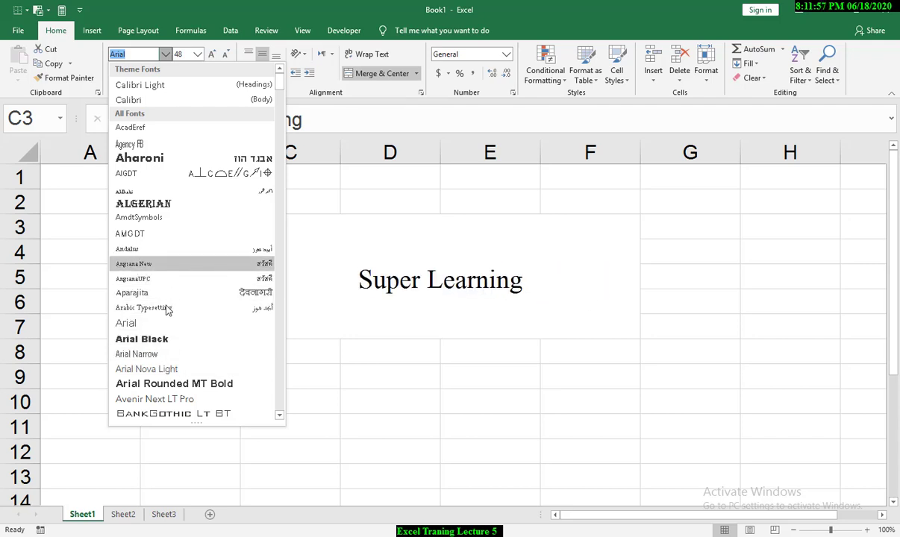
left_click(166, 355)
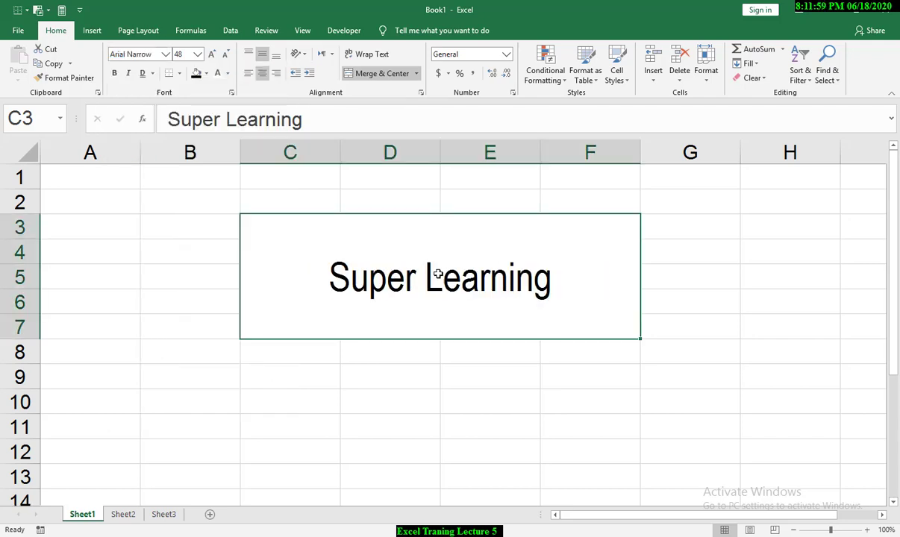
left_click(198, 54)
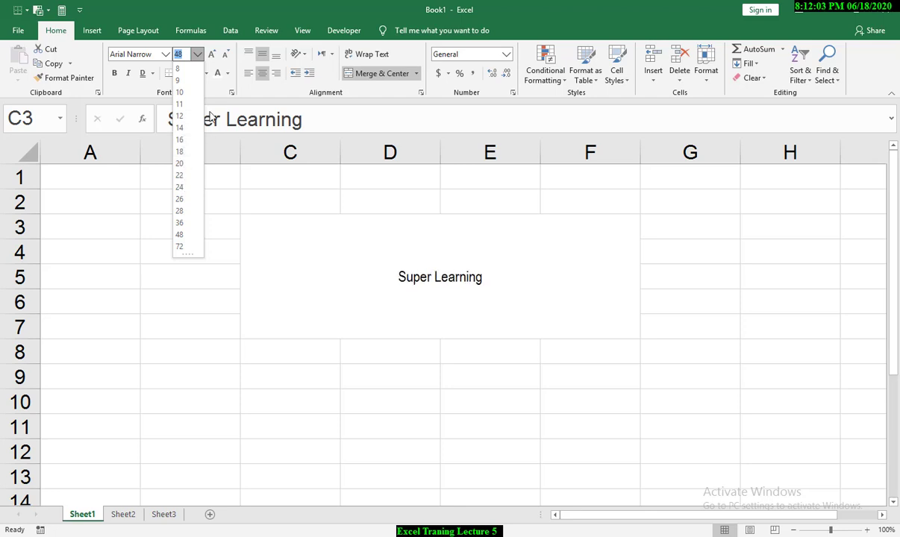
left_click(179, 235)
Step the merged cell's font size up and down, shrinking it to 28 and growing it back to 48.
left_click(212, 54)
left_click(226, 55)
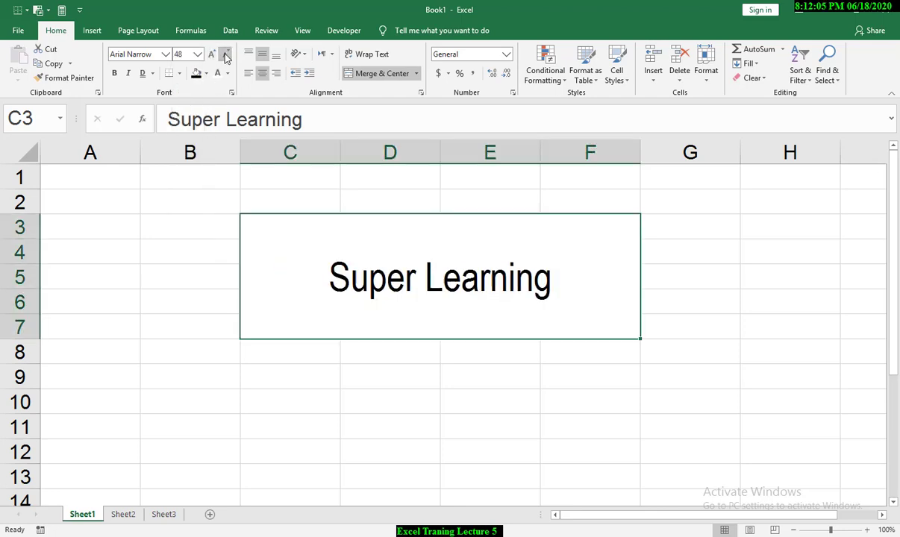
left_click(226, 55)
left_click(212, 55)
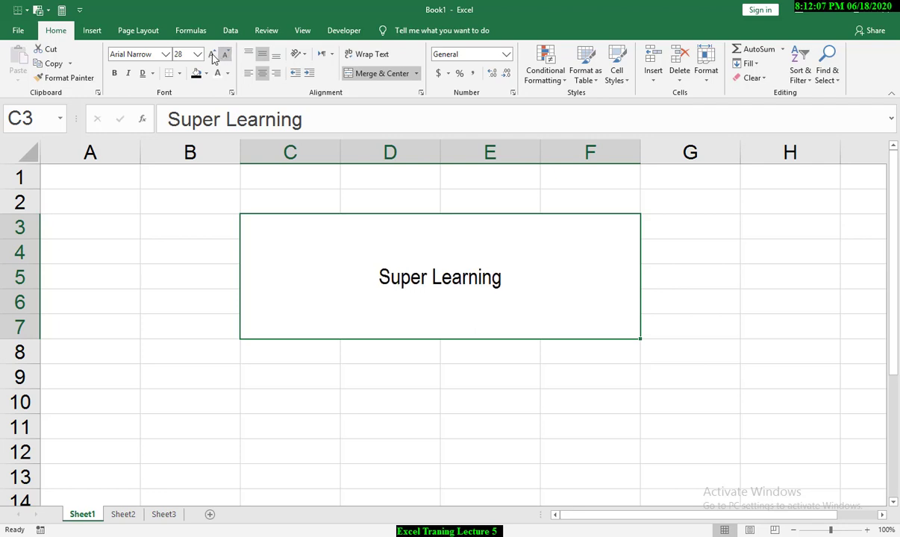
left_click(212, 55)
left_click(212, 55)
Fill the merged cell with green and set its font colour to white.
left_click(205, 73)
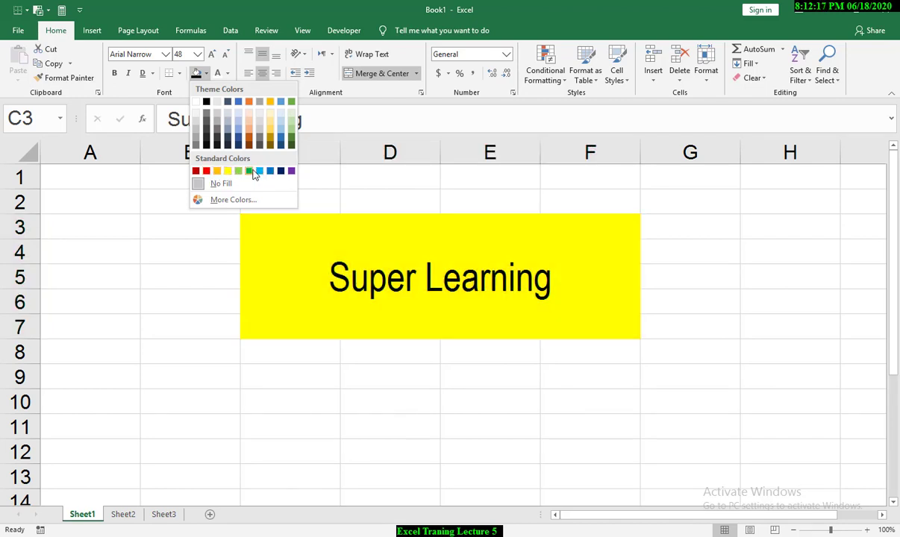
left_click(251, 170)
left_click(227, 73)
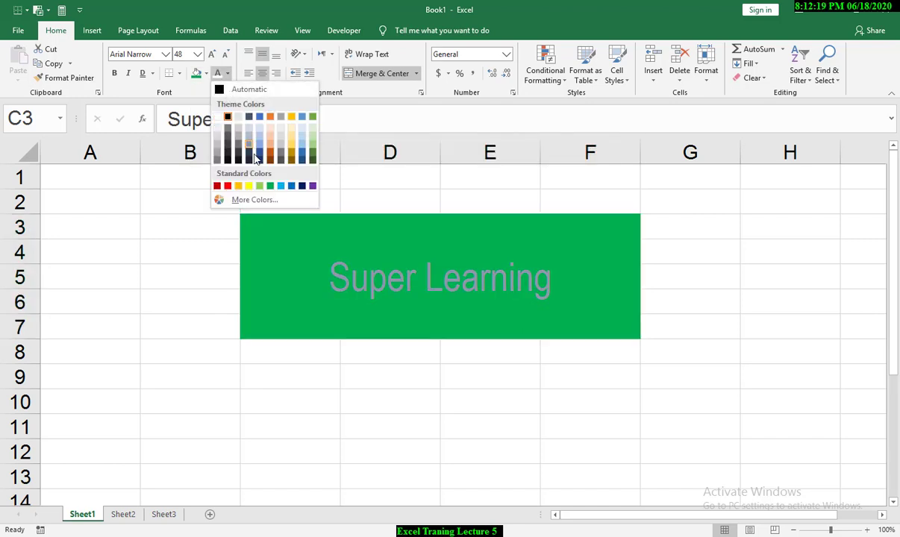
left_click(216, 117)
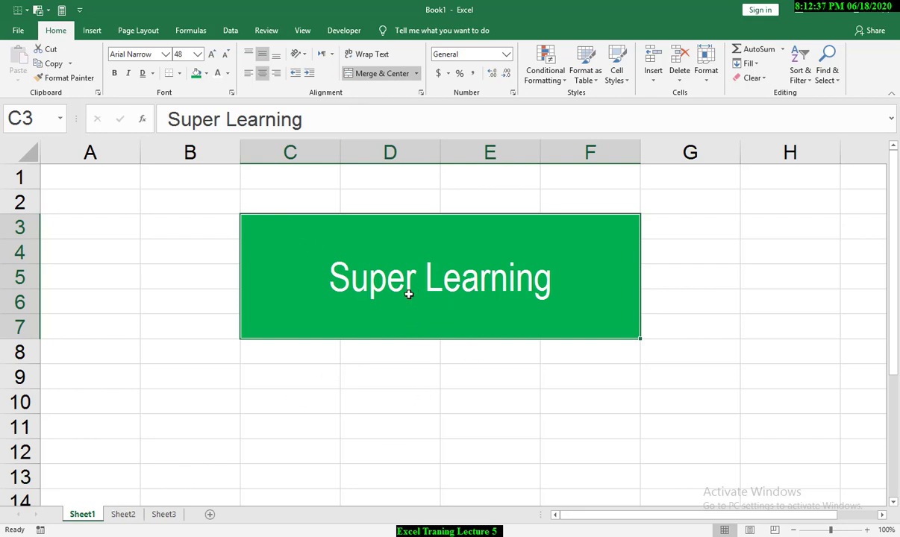
Extend the "Super Learning" merged cell to C3:F13 by unmerging and merging and centering the selected range.
left_click_drag(409, 294, 601, 474)
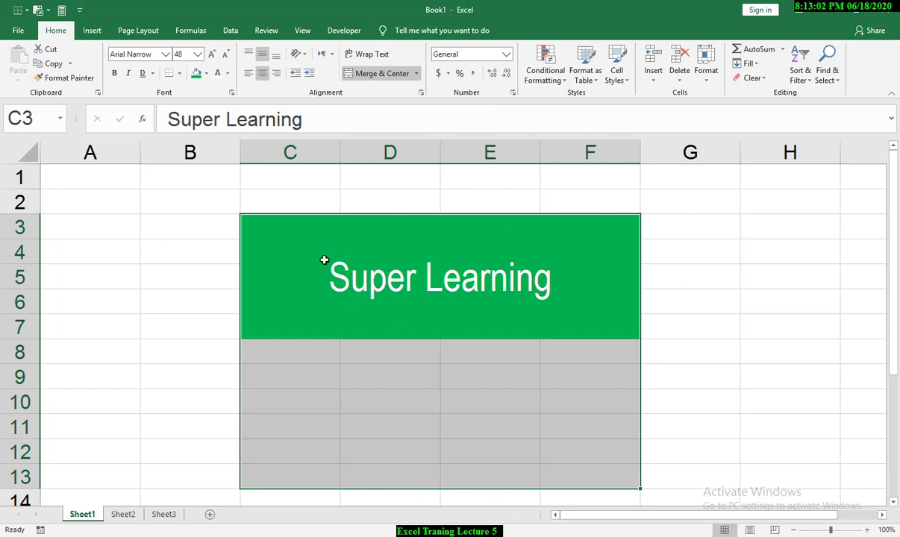
left_click(363, 76)
left_click(380, 78)
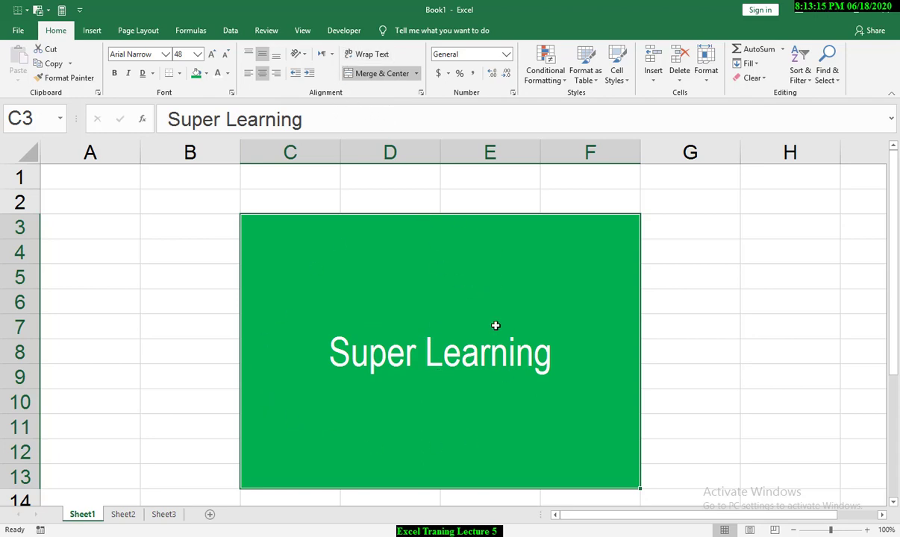
Try left, center and right alignment on the "Super Learning" text and return it to center alignment.
left_click(252, 77)
left_click(265, 77)
left_click(278, 77)
left_click(278, 77)
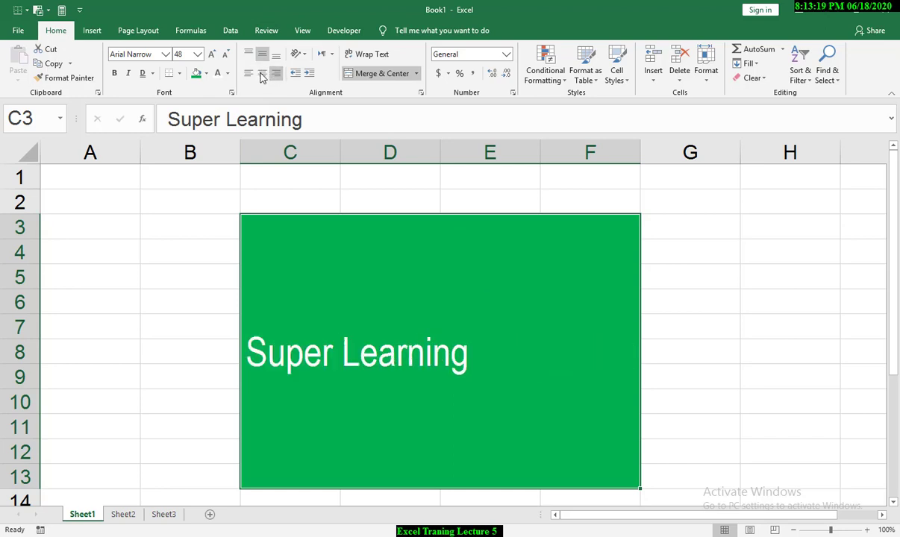
left_click(262, 73)
left_click(248, 73)
left_click(262, 73)
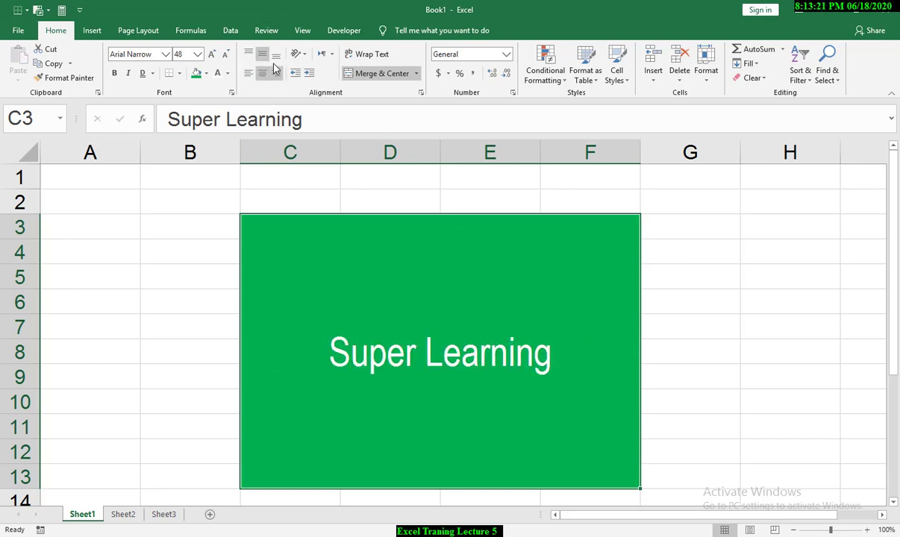
Cycle the "Super Learning" text through top, middle and bottom vertical alignment, ending with bottom alignment.
left_click(276, 55)
left_click(262, 55)
left_click(248, 54)
left_click(262, 54)
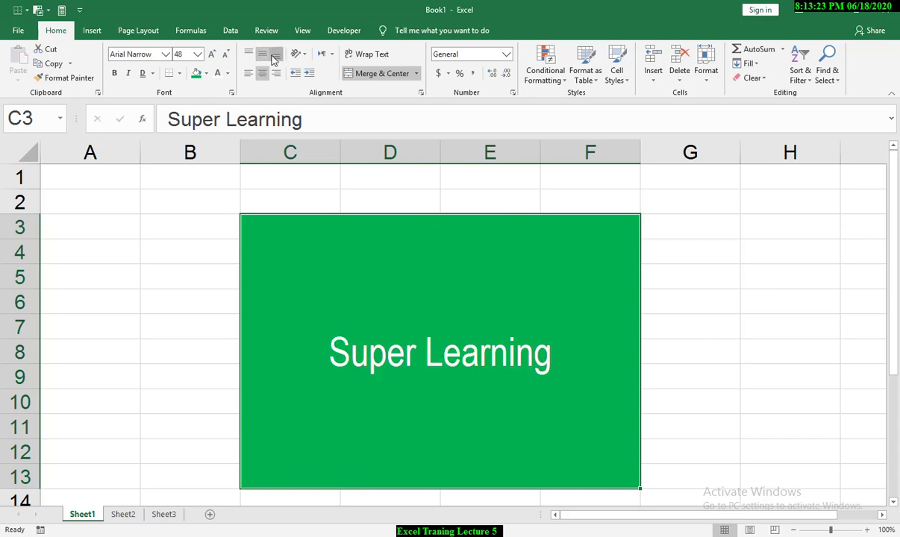
left_click(275, 54)
left_click(262, 55)
left_click(248, 55)
left_click(262, 54)
left_click(276, 54)
Try combinations of horizontal and vertical alignment on the "Super Learning" text, finishing with it centered and middle-aligned.
left_click(276, 73)
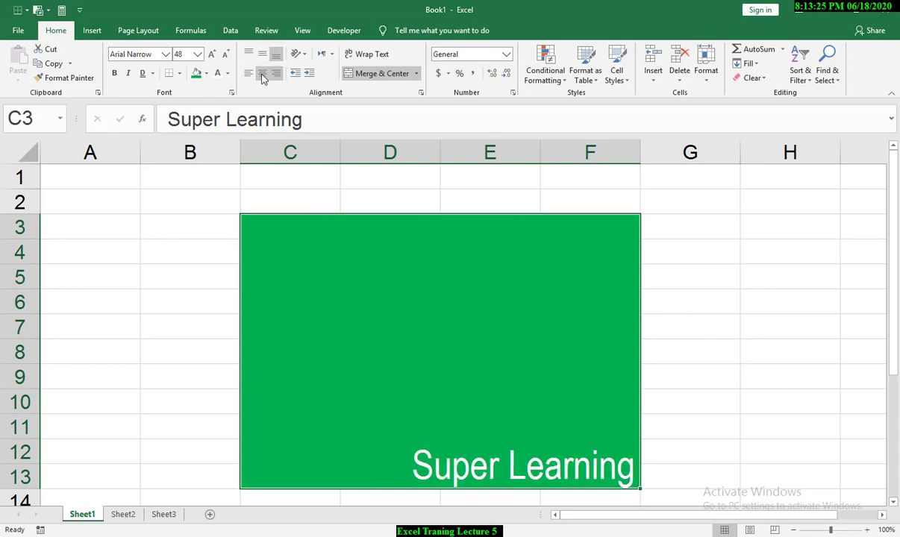
left_click(262, 73)
left_click(249, 73)
left_click(249, 54)
left_click(262, 54)
left_click(275, 54)
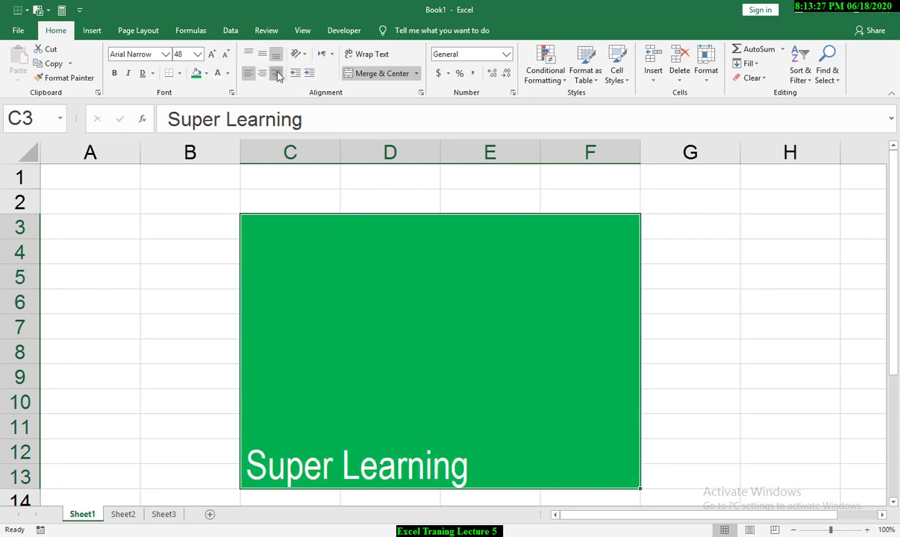
left_click(262, 74)
left_click(248, 73)
left_click(248, 54)
left_click(262, 54)
left_click(276, 54)
left_click(261, 73)
left_click(262, 55)
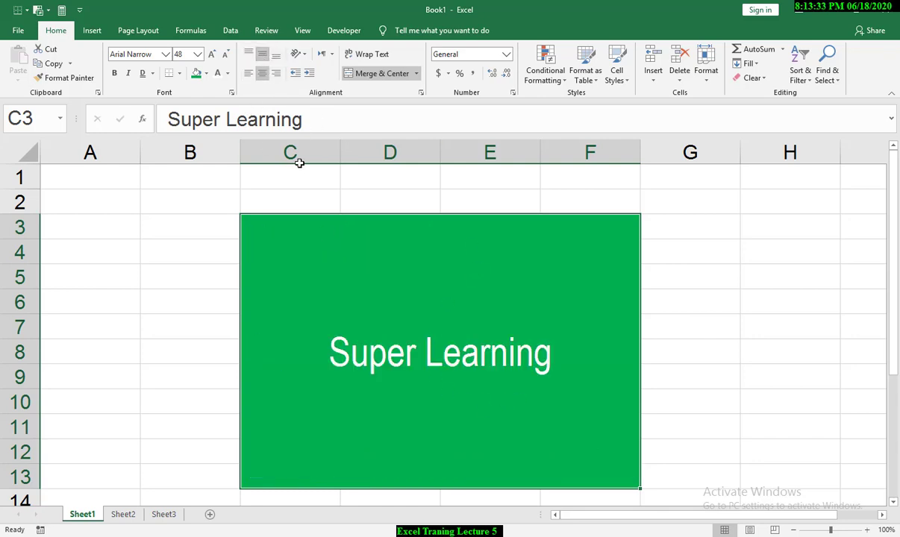
Increase and decrease the indent of the "Super Learning" text repeatedly, and center the text again.
left_click(295, 75)
left_click(296, 74)
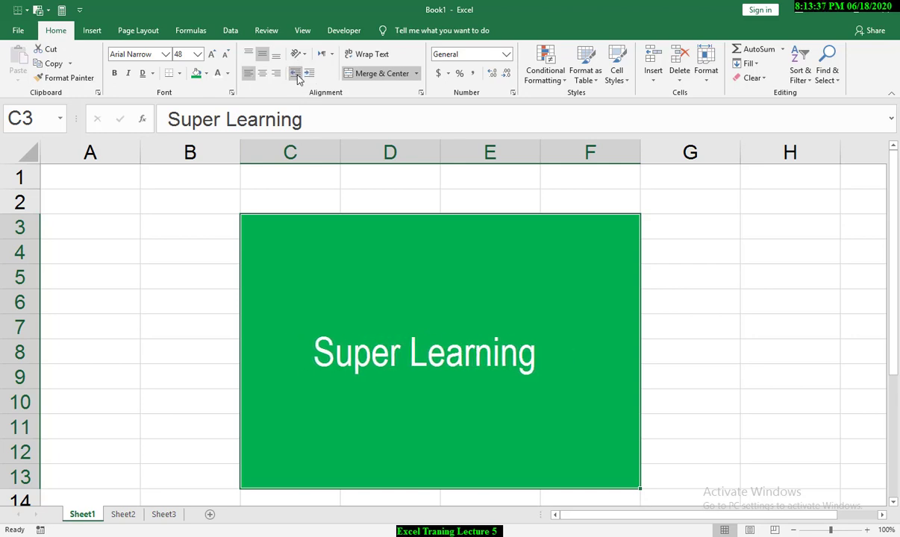
left_click(311, 76)
left_click(311, 77)
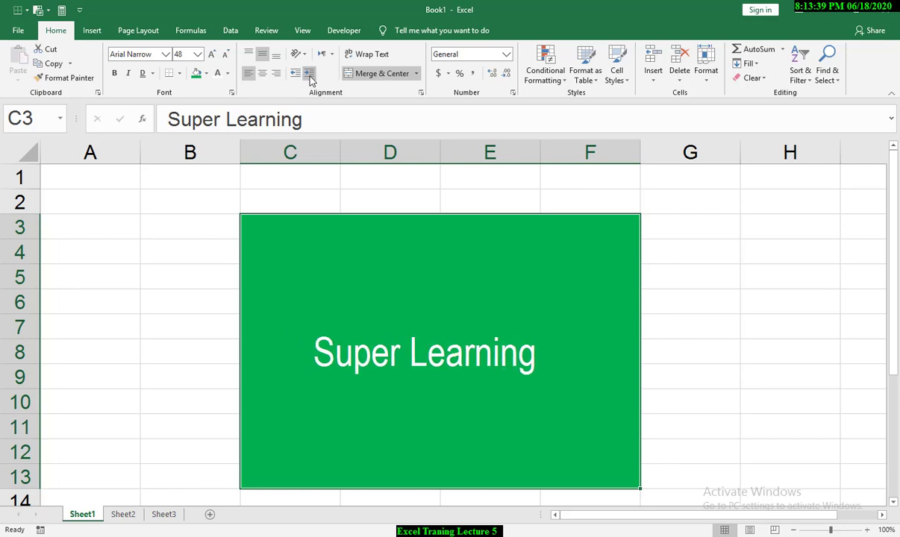
left_click(311, 76)
left_click(310, 76)
left_click(310, 76)
left_click(295, 74)
left_click(296, 74)
left_click(296, 74)
left_click(310, 76)
left_click(310, 76)
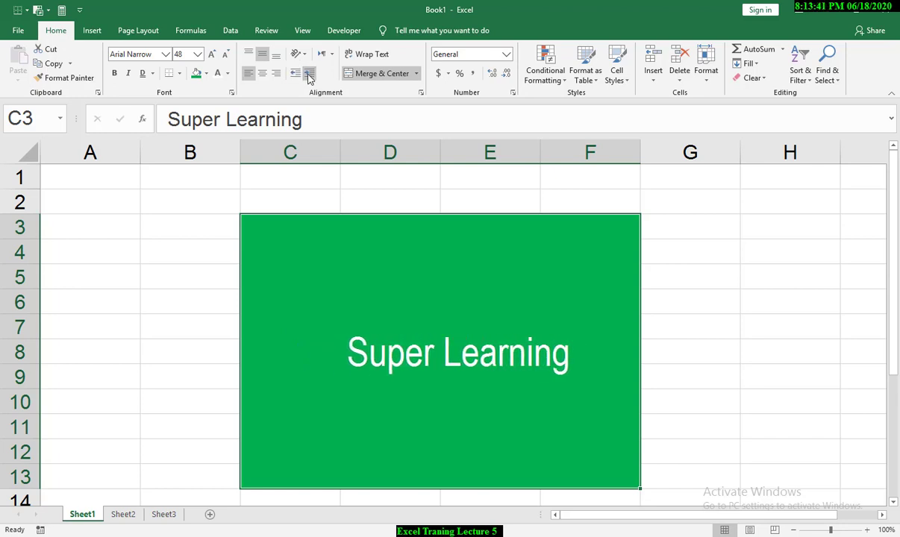
left_click(311, 76)
left_click(295, 73)
left_click(296, 74)
left_click(296, 74)
double_click(296, 74)
left_click(296, 73)
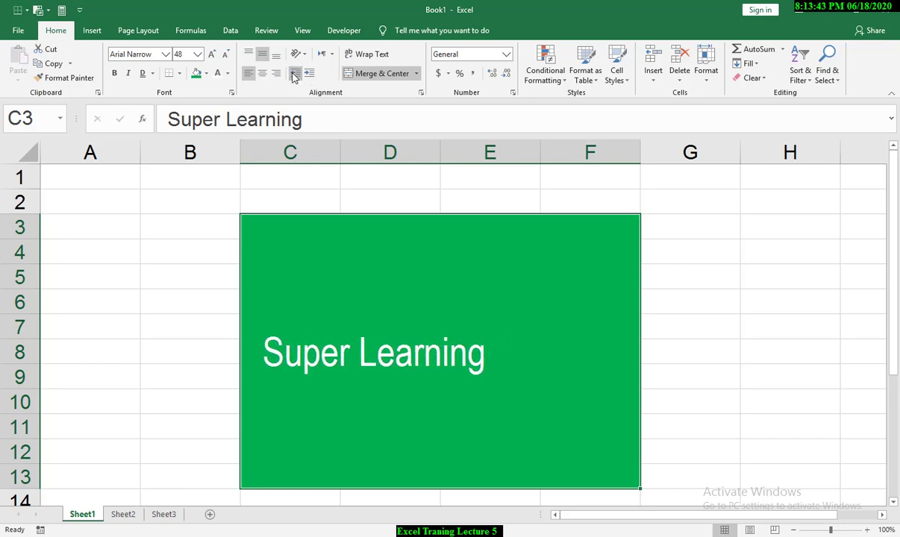
left_click(262, 74)
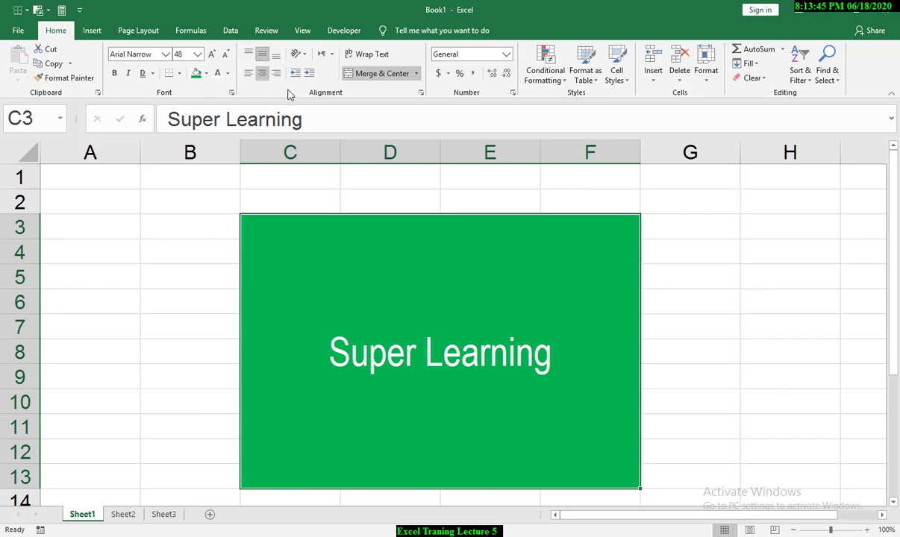
Try the Angle Counterclockwise and Angle Clockwise orientations on the "Super Learning" text.
left_click(305, 55)
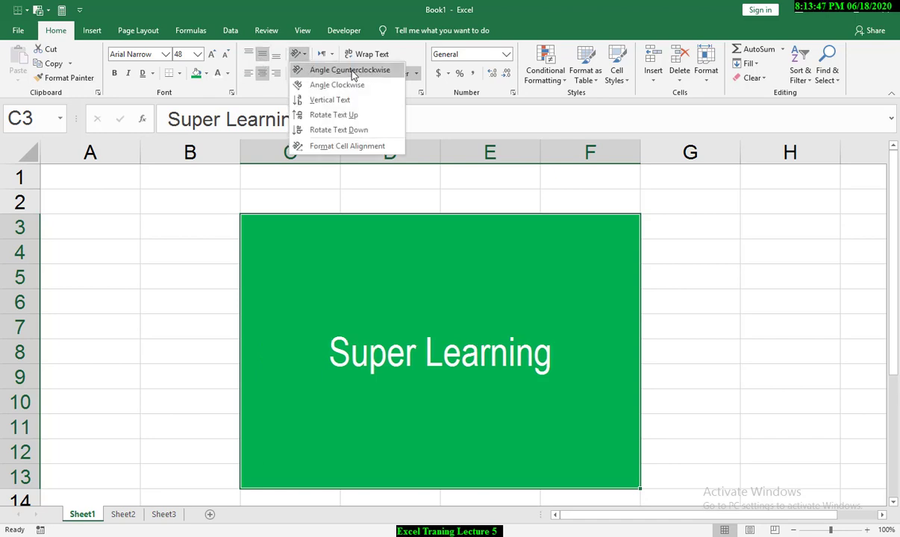
left_click(373, 72)
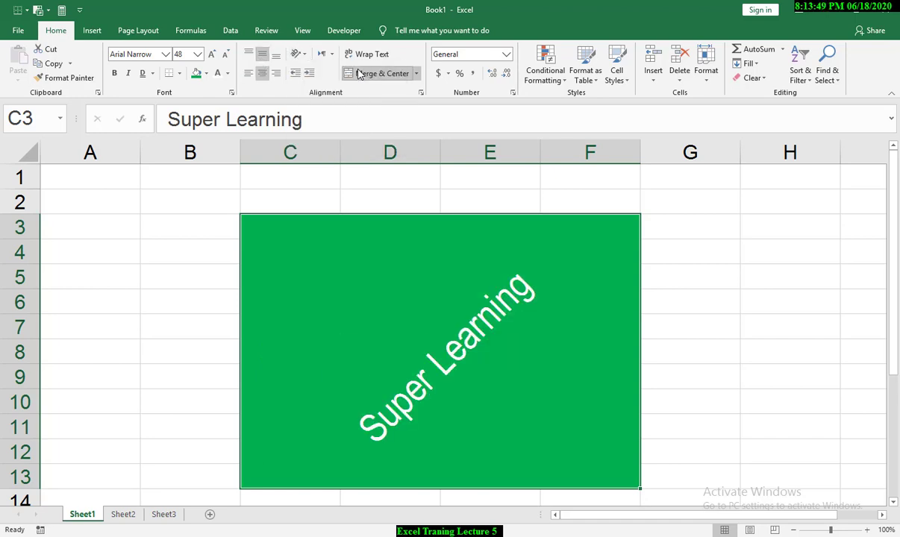
left_click(306, 57)
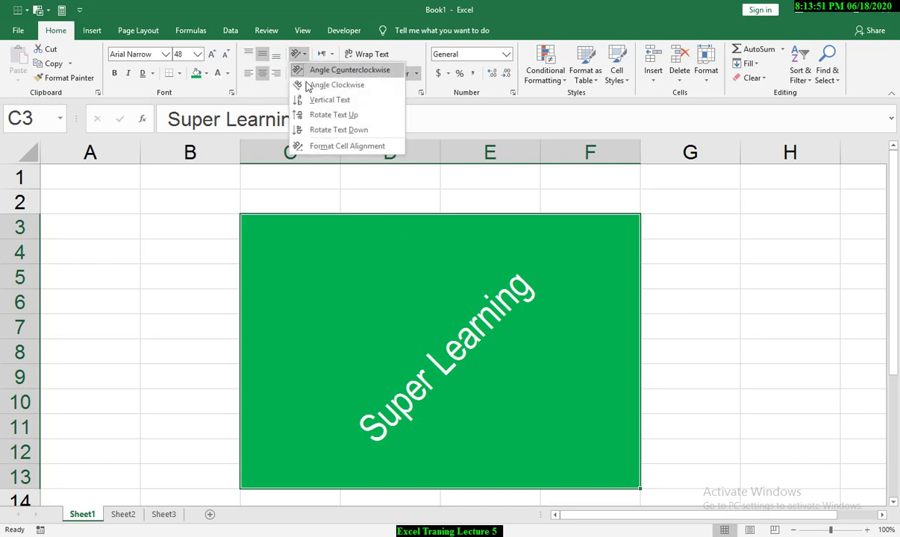
left_click(336, 84)
Try the Vertical Text and Rotate Text Up orientations on the merged cell and set it to Rotate Text Down.
left_click(303, 60)
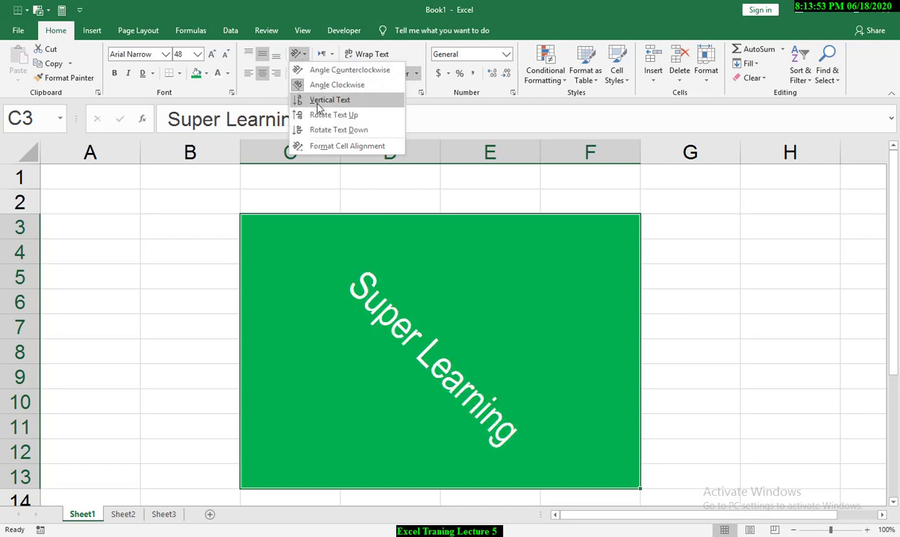
left_click(329, 100)
left_click(300, 55)
left_click(328, 115)
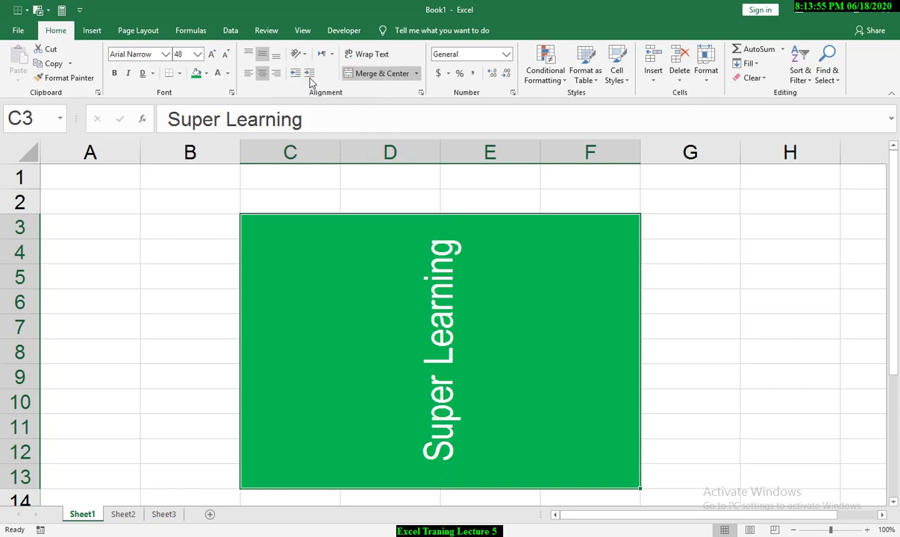
left_click(302, 58)
left_click(339, 130)
left_click(300, 56)
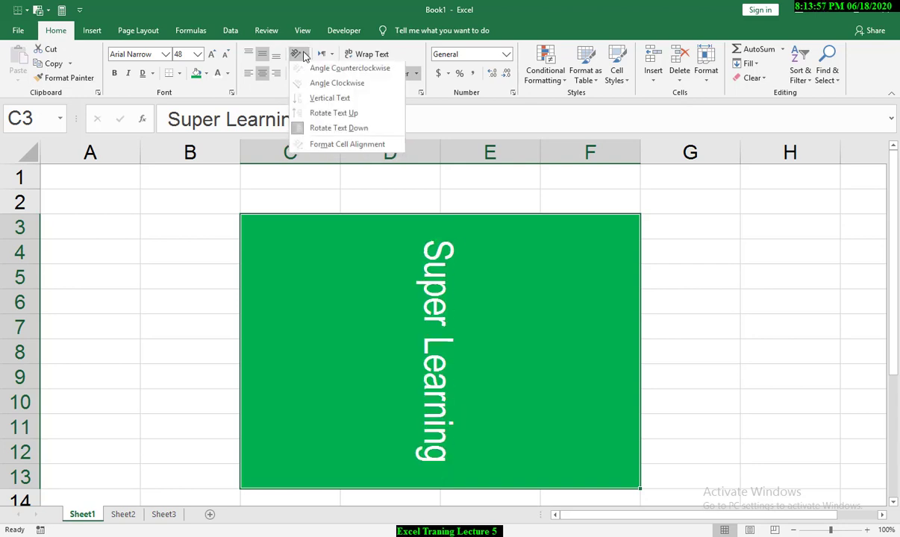
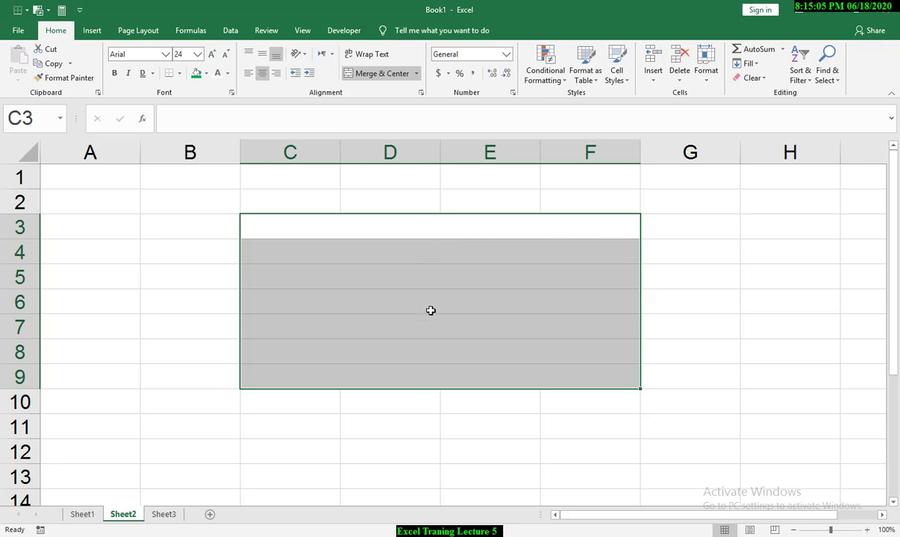
Merge the range C3:F9 on Sheet2 into one cell, and unmerge it into individual cells.
left_click(417, 74)
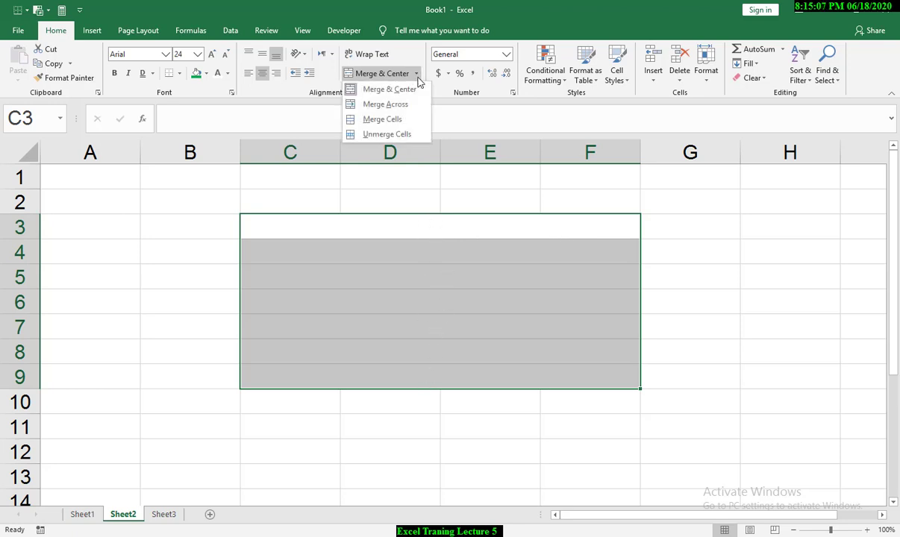
left_click(385, 119)
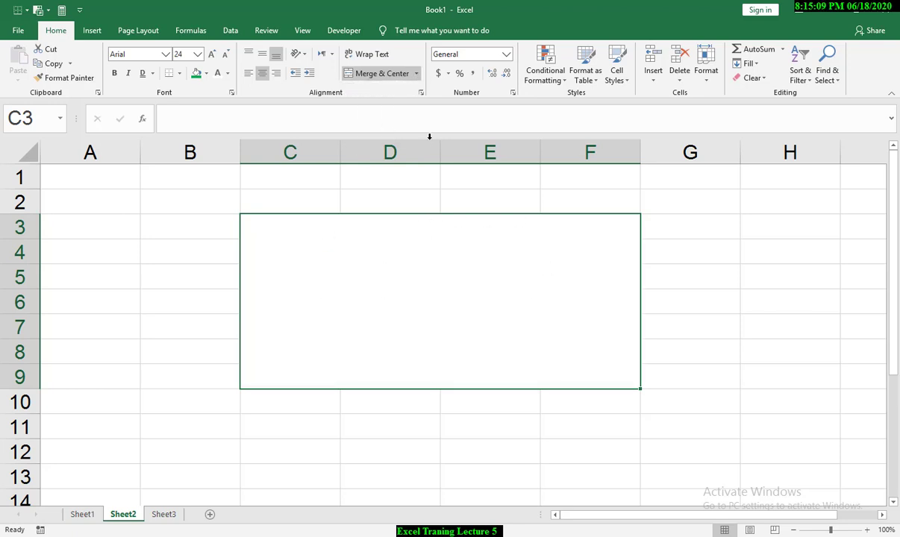
left_click(417, 74)
left_click(377, 134)
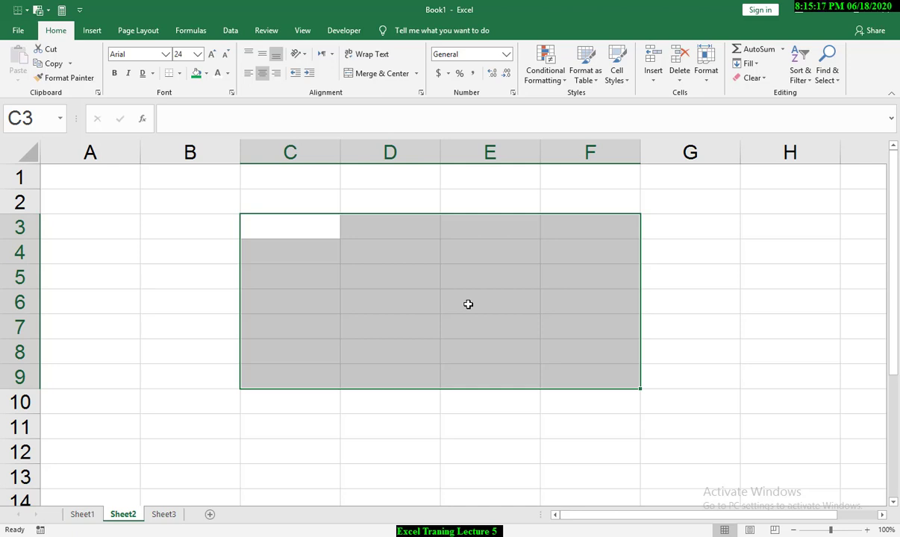
Merge cells C3:D3 and fill the merged cell with green.
left_click_drag(303, 225, 357, 231)
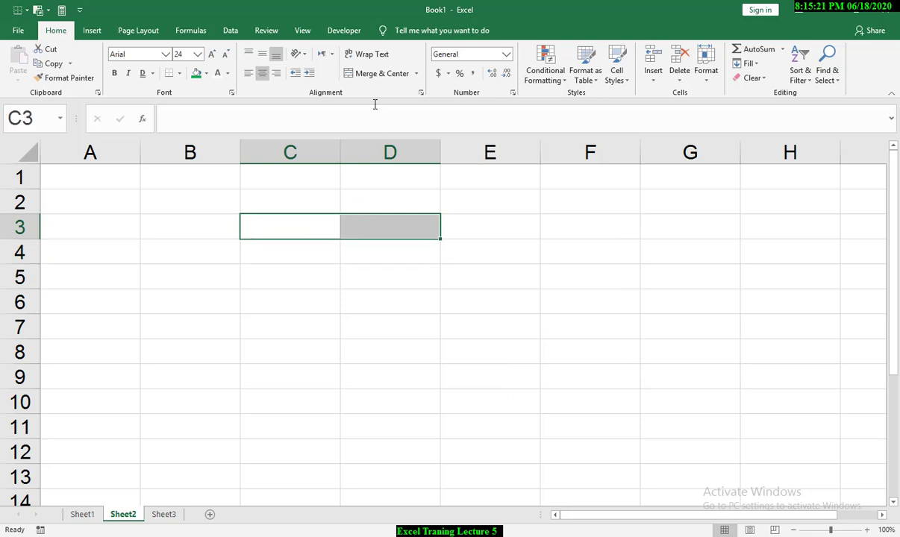
left_click(417, 73)
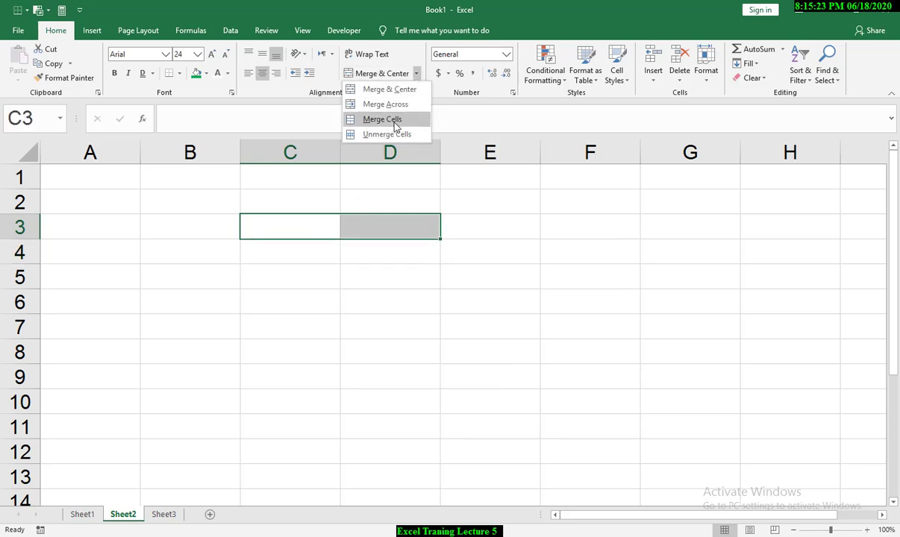
left_click(375, 118)
left_click(198, 75)
Merge and center cells E3:F3 and fill the merged cell with gray.
left_click_drag(493, 226, 586, 226)
left_click(384, 73)
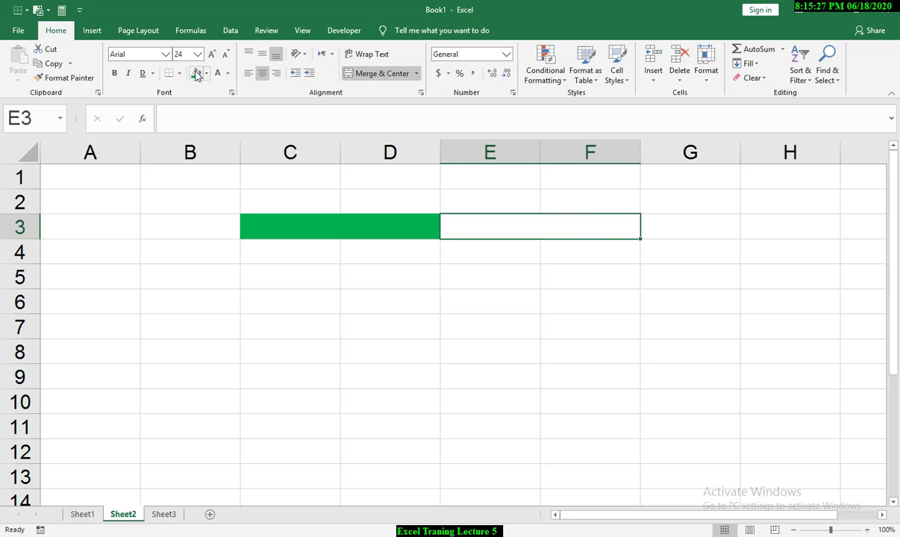
left_click(206, 73)
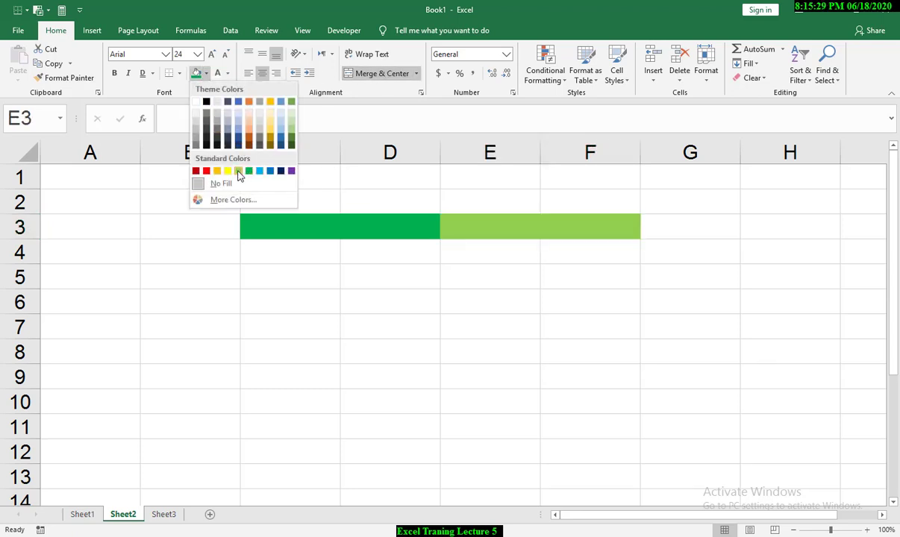
left_click(216, 119)
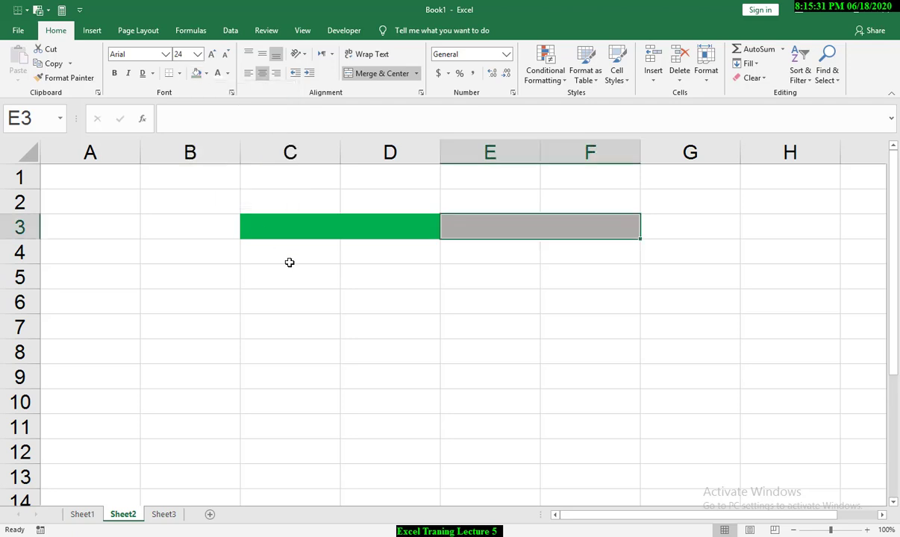
Merge and center the range C5:D11 and fill it with blue.
left_click_drag(308, 269, 421, 423)
left_click(381, 73)
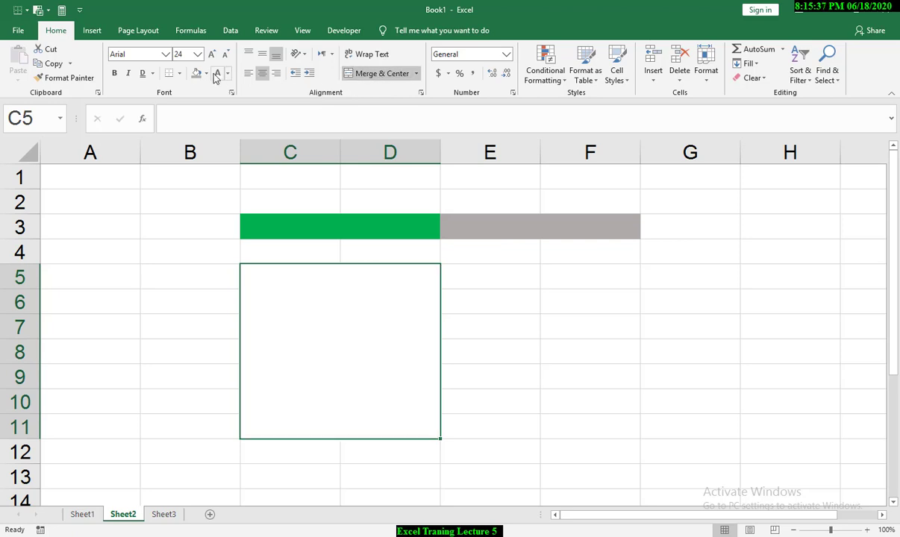
left_click(206, 73)
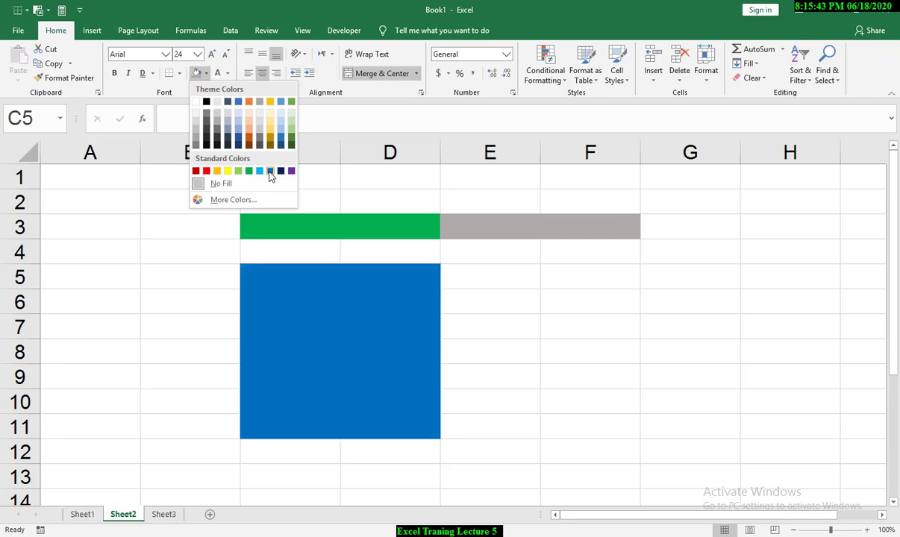
left_click(271, 174)
Fill the range E5:F11 with light blue and select B2:G12 around the coloured blocks.
left_click_drag(471, 272, 572, 427)
left_click(206, 73)
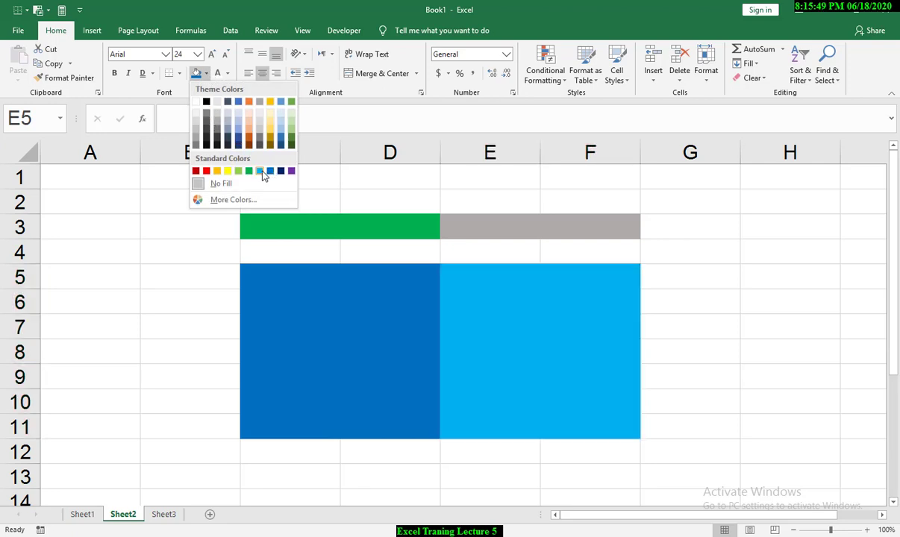
left_click(263, 175)
left_click(761, 367)
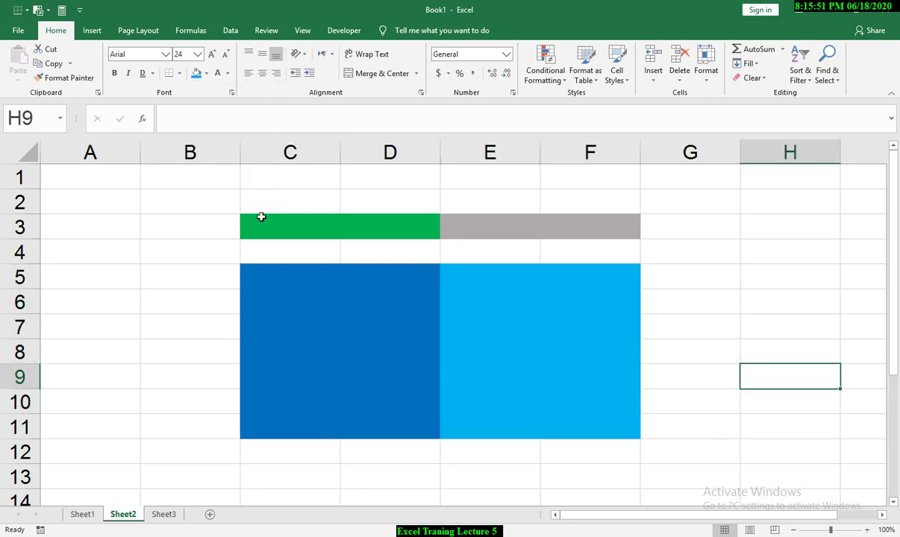
mouse_move(203, 193)
left_mouse_down()
mouse_move(327, 291)
mouse_move(660, 461)
left_mouse_up()
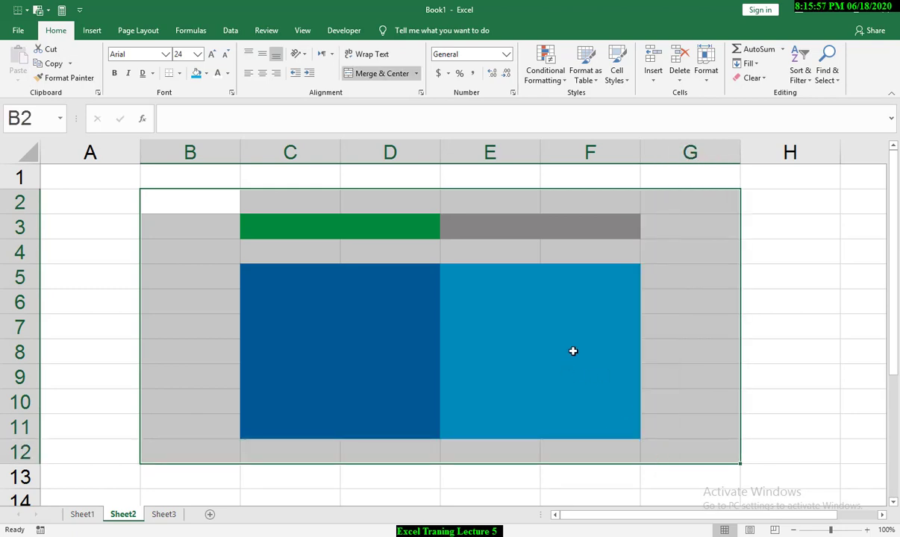
Switch to Sheet3 and select the range C2:G11.
left_click(163, 515)
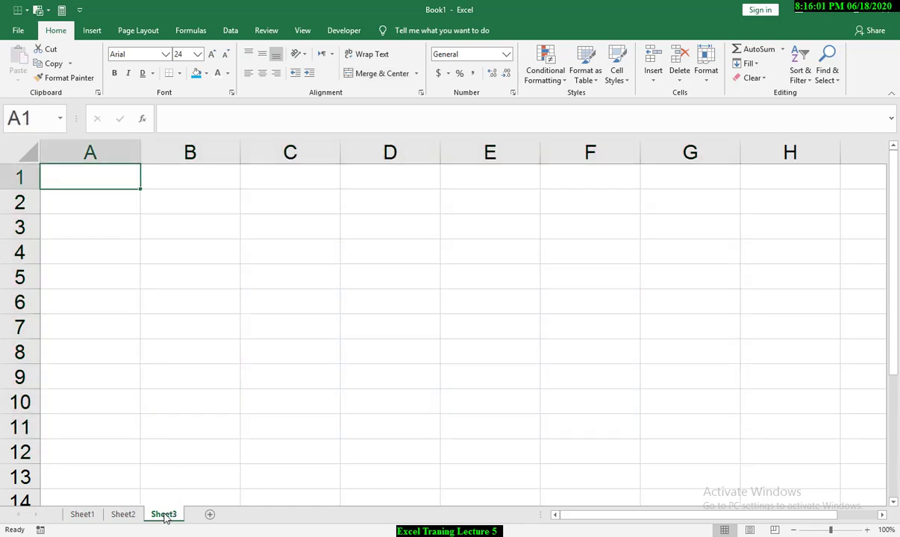
left_click(306, 306)
left_click(265, 232)
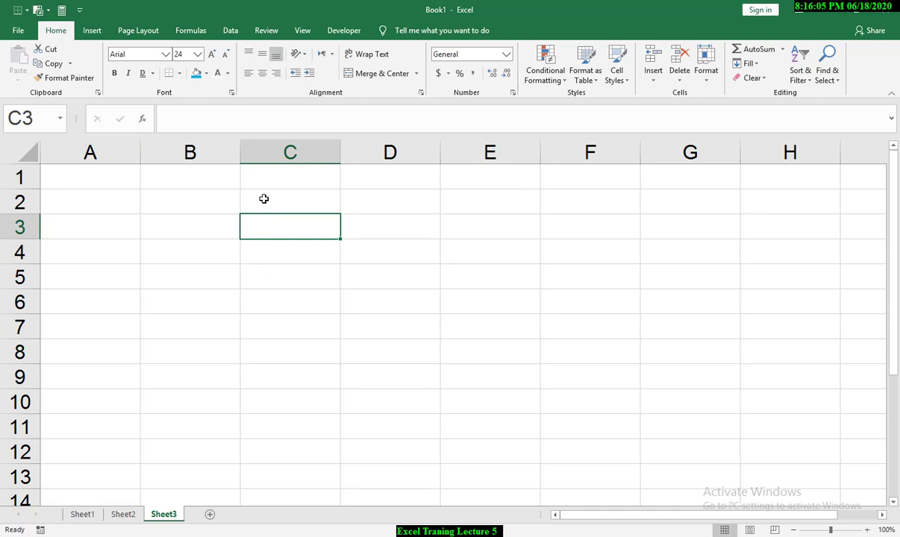
left_click_drag(489, 277, 534, 329)
left_click_drag(284, 211, 649, 435)
Apply outside borders to the range C2:G11 and deselect it.
left_click(179, 73)
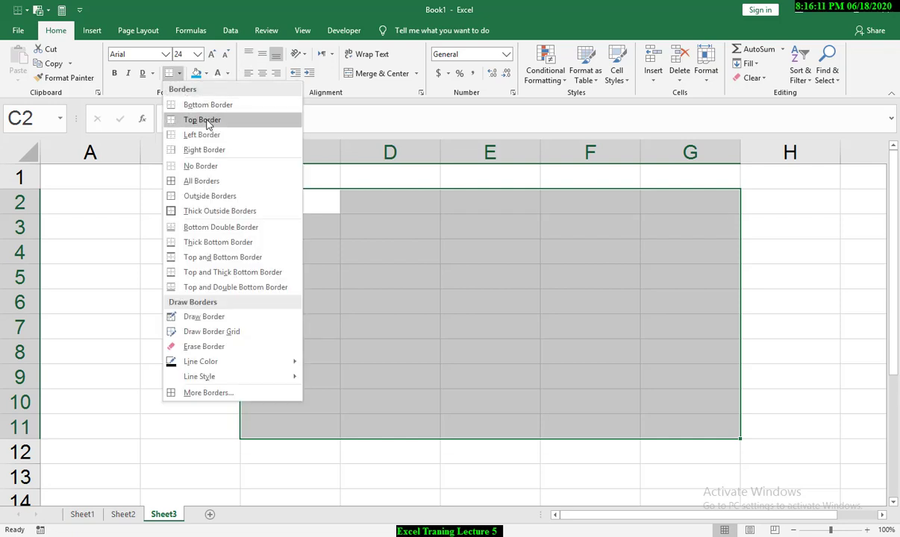
left_click(202, 104)
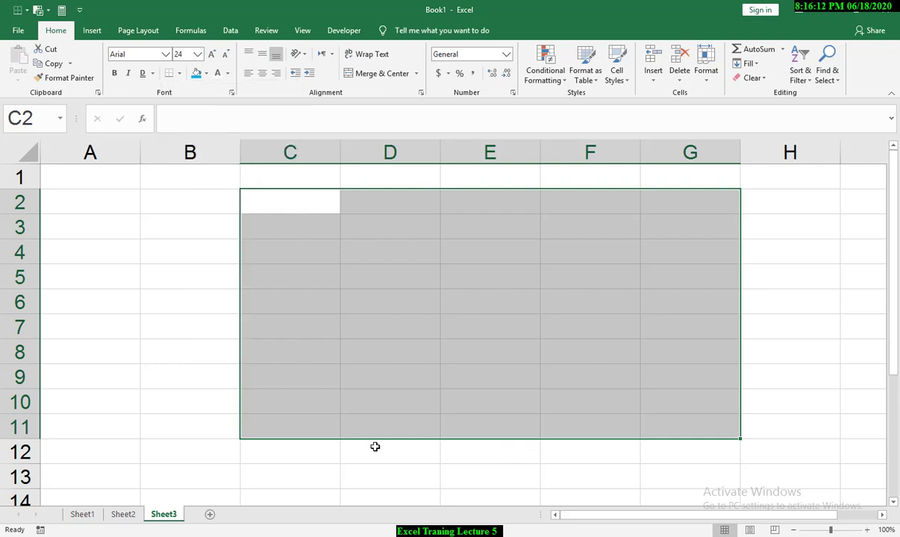
left_click(179, 75)
left_click(311, 219)
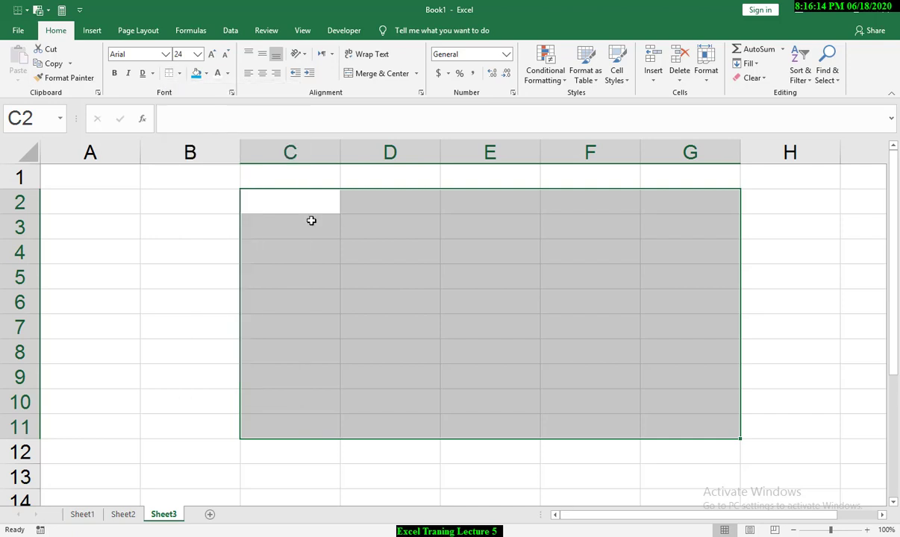
left_click(179, 74)
left_click(179, 75)
left_click(180, 77)
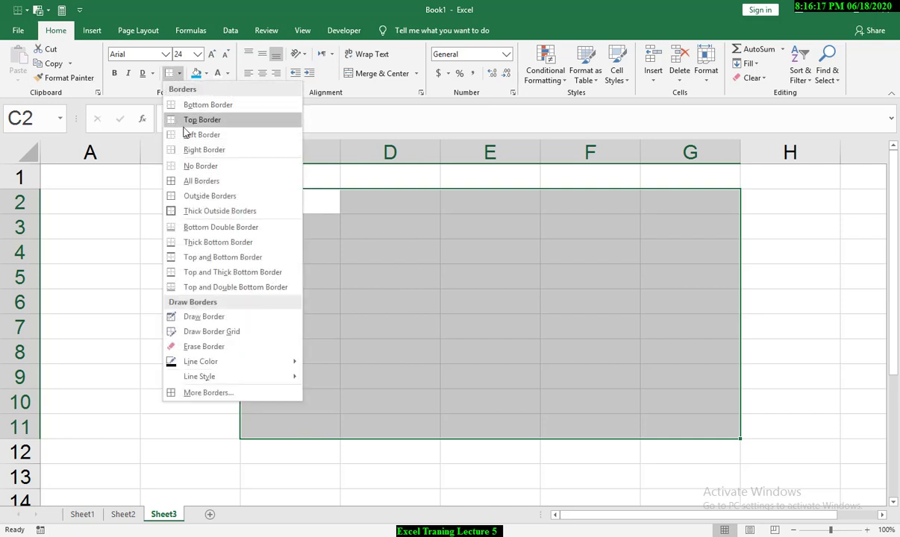
left_click(190, 195)
left_click(102, 333)
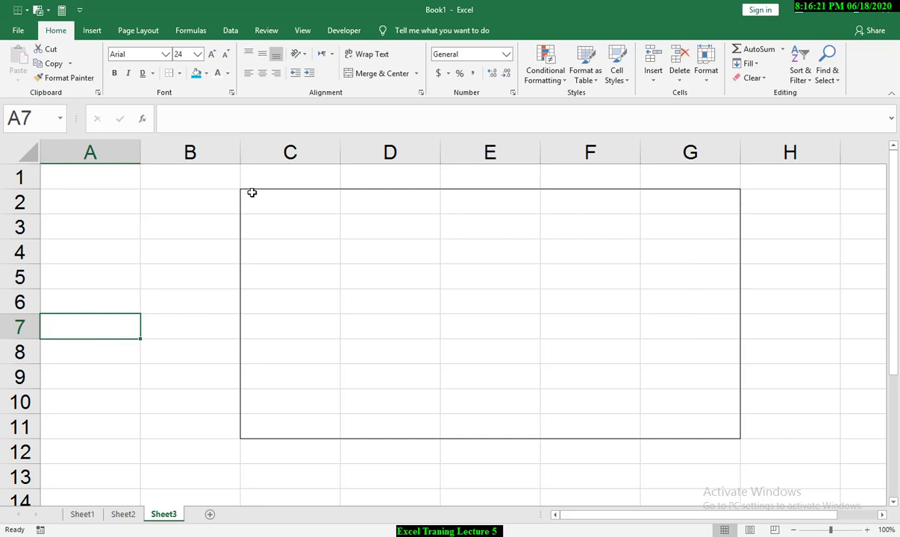
Apply All Borders to the range C2:G11, and clear them with No Border.
left_click_drag(252, 193, 685, 427)
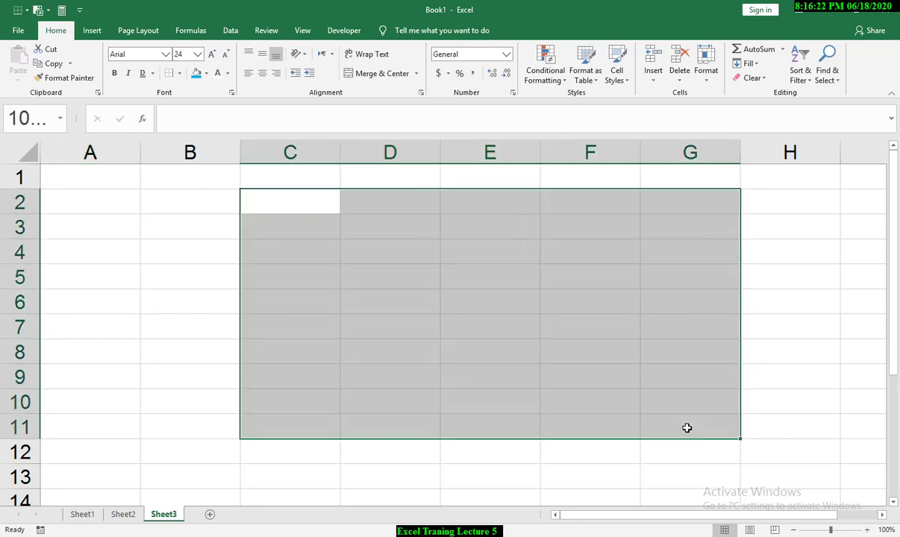
left_click(179, 73)
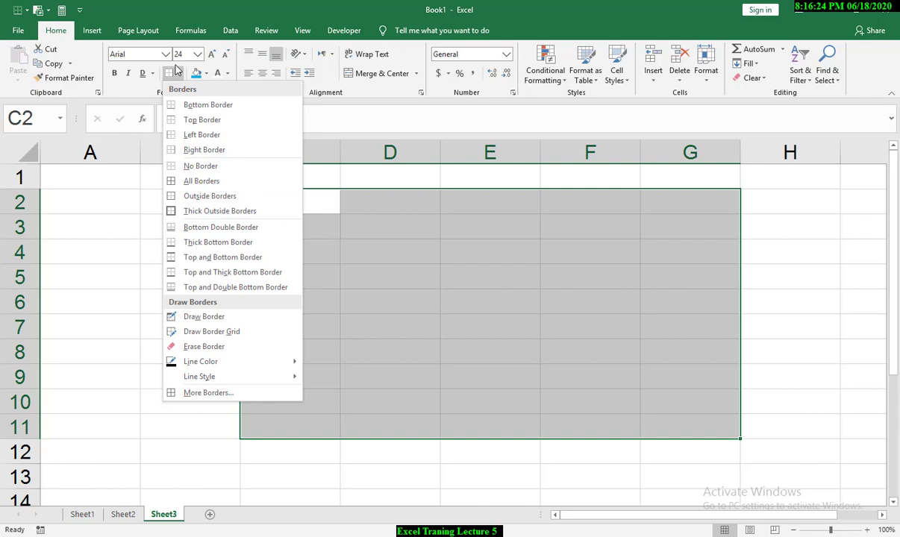
left_click(201, 181)
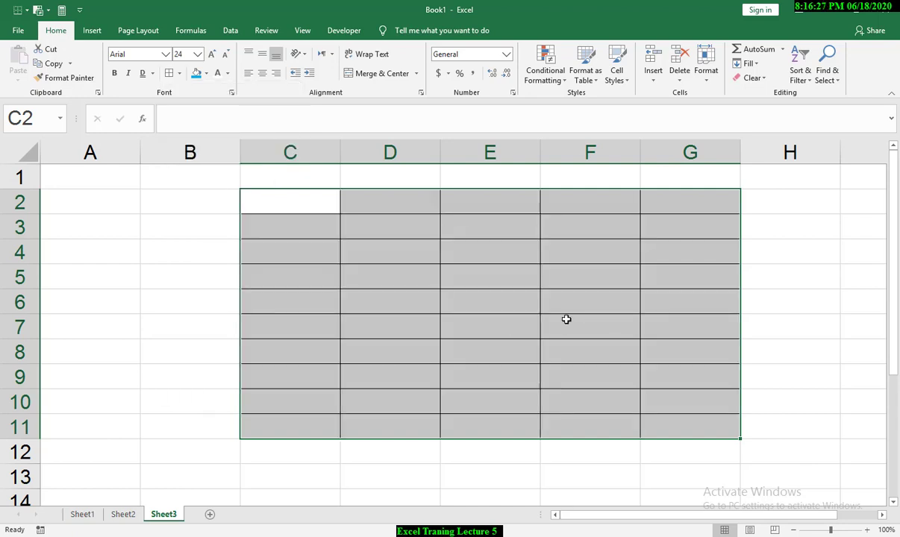
left_click(179, 73)
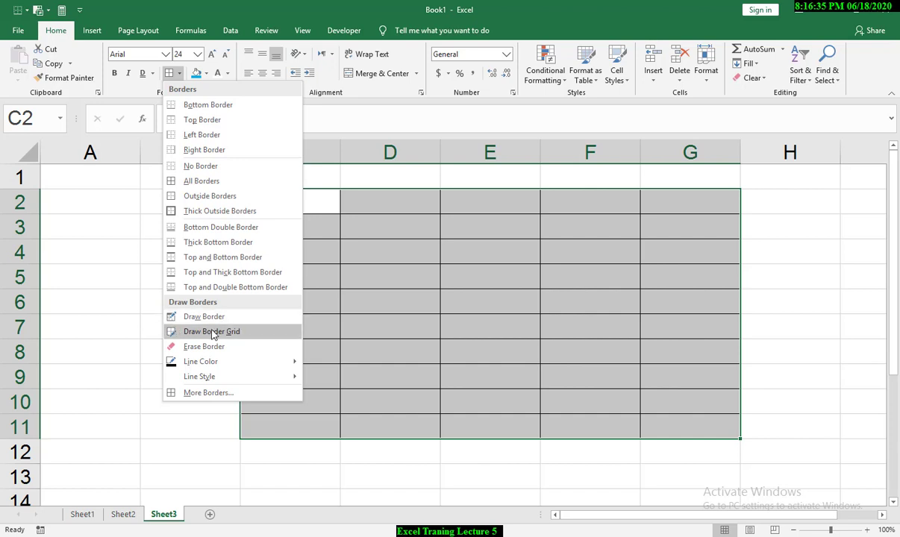
left_click(189, 165)
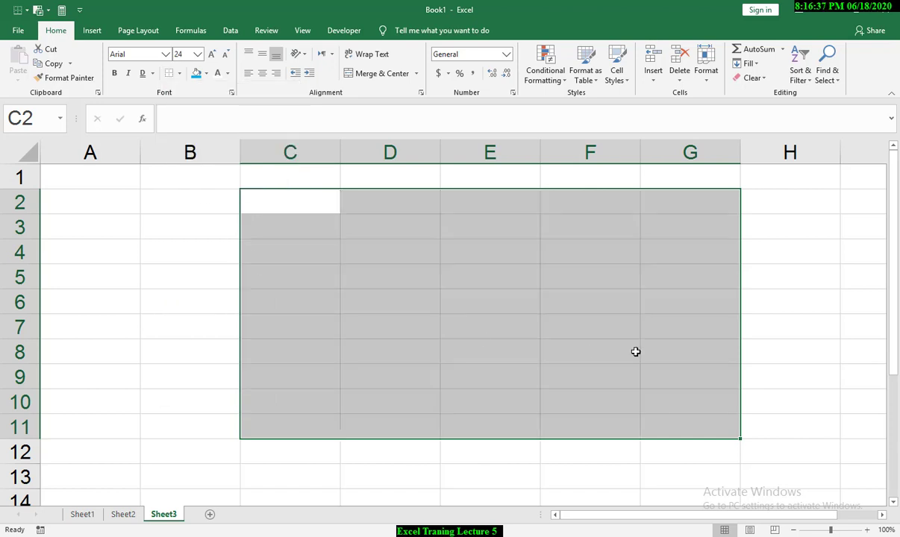
Add thick solid lines to only the top and right edges of C2:G11 through the detailed border settings.
left_click(179, 73)
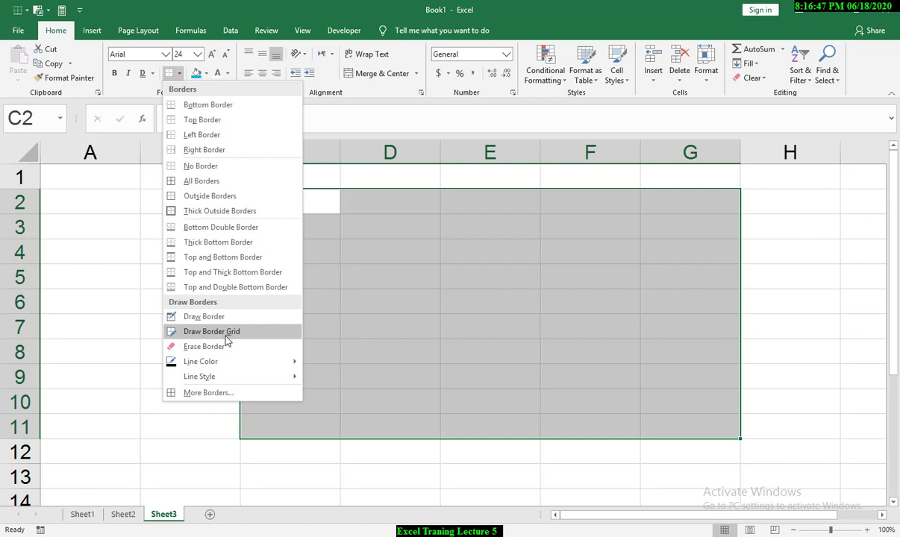
mouse_move(205, 363)
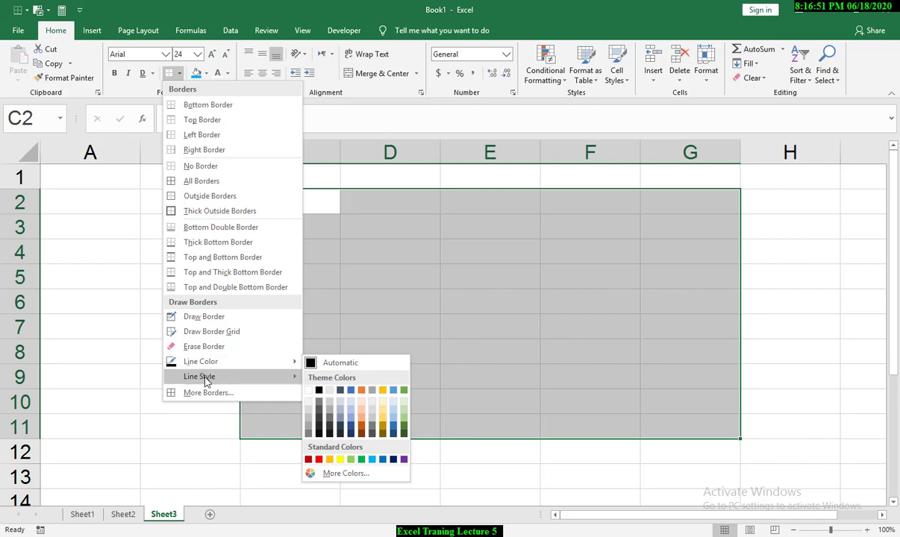
mouse_move(179, 378)
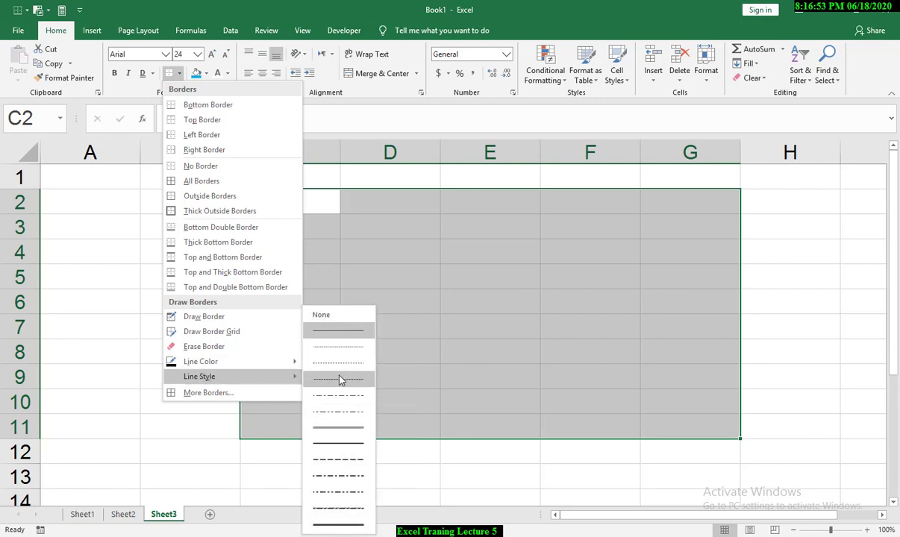
left_click(212, 393)
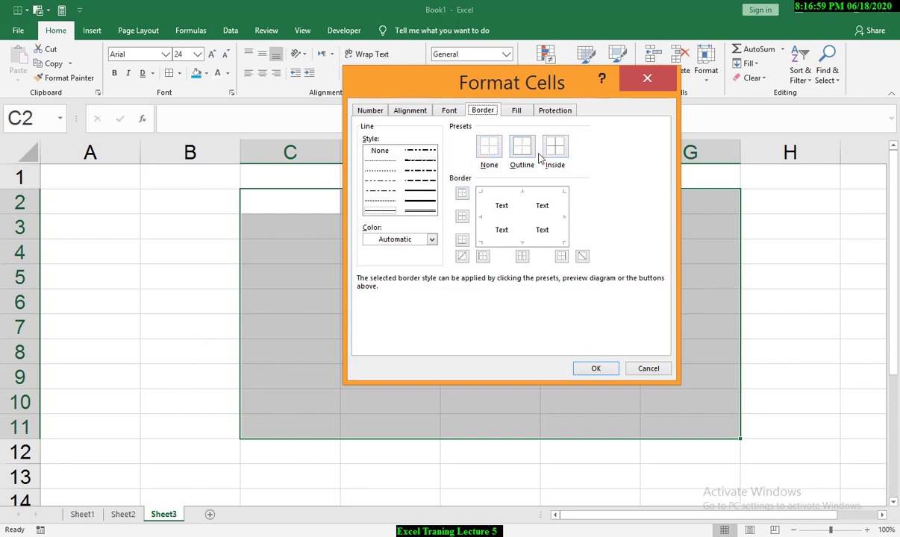
left_click(422, 209)
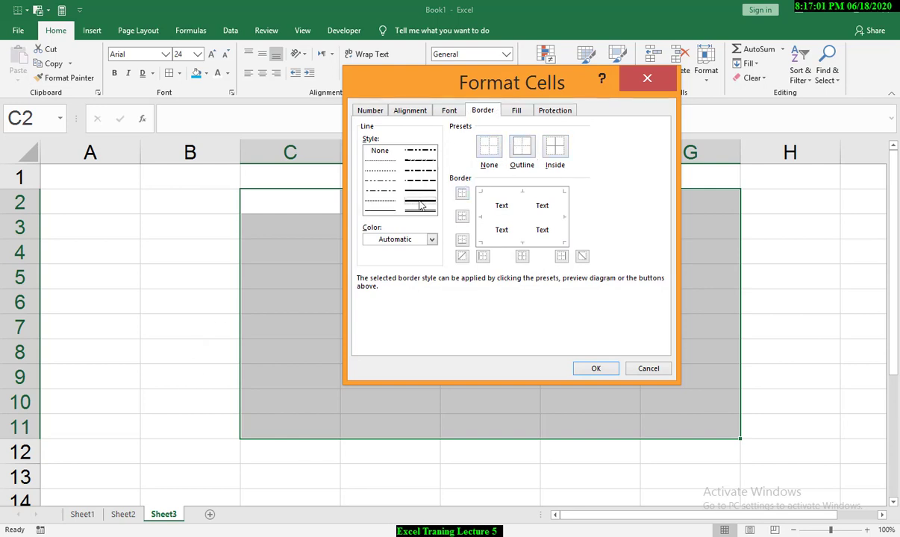
left_click(463, 195)
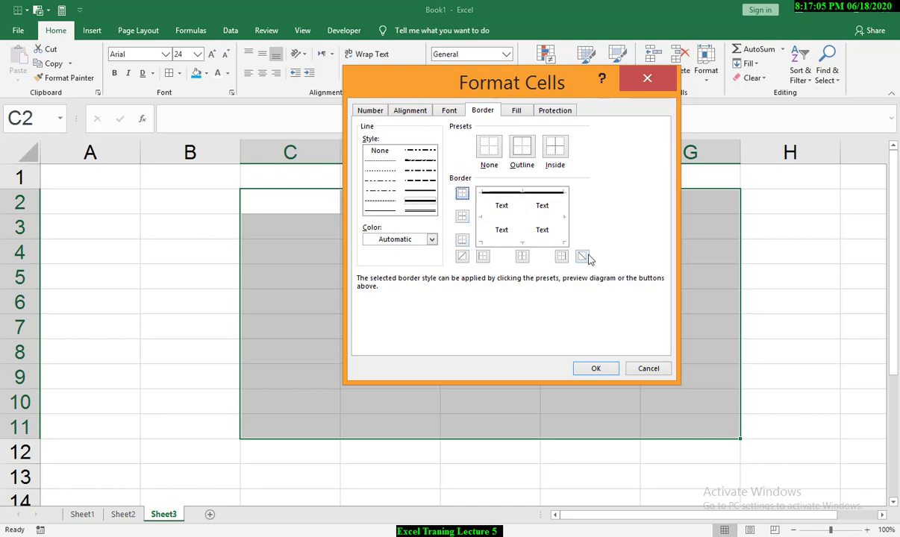
left_click(562, 257)
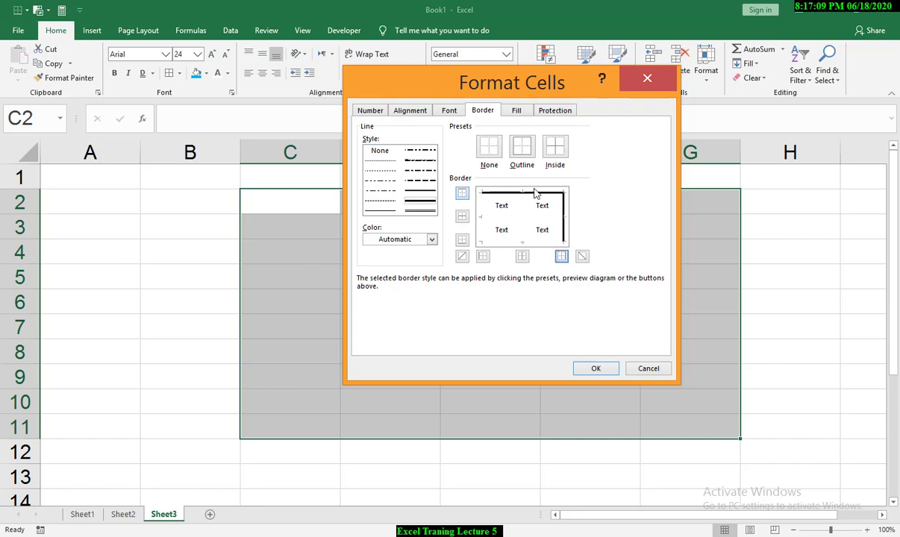
left_click(592, 368)
left_click(179, 295)
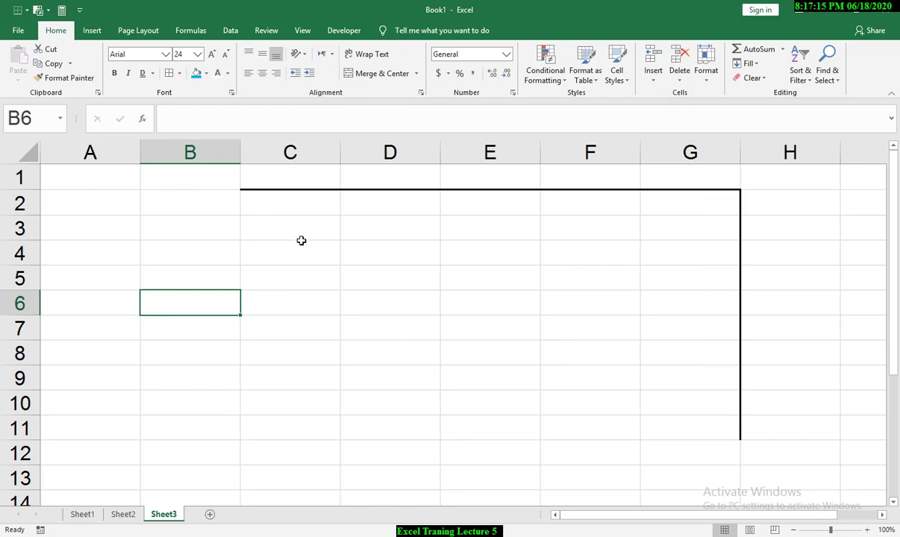
Add thick left, bottom and inside horizontal and vertical borders to C2:G11 in the cell format settings.
left_click_drag(270, 194, 721, 426)
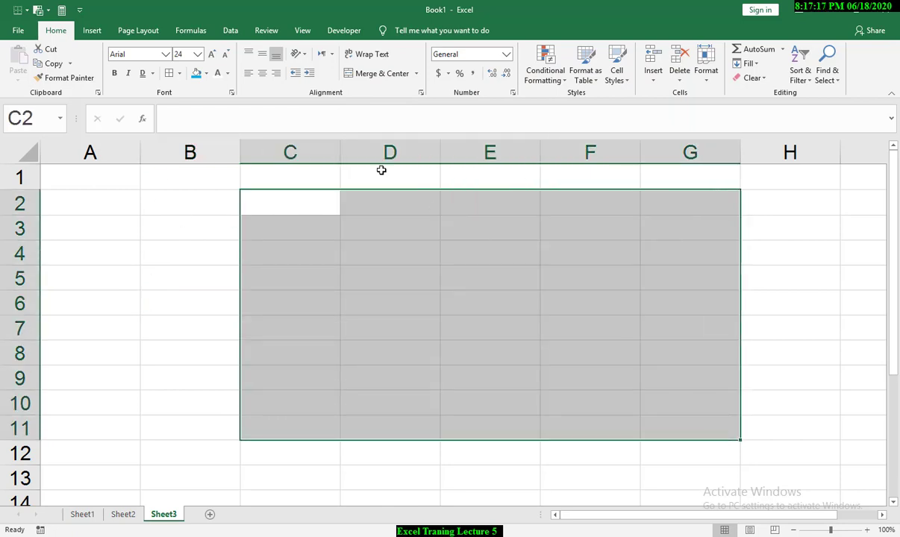
left_click(178, 73)
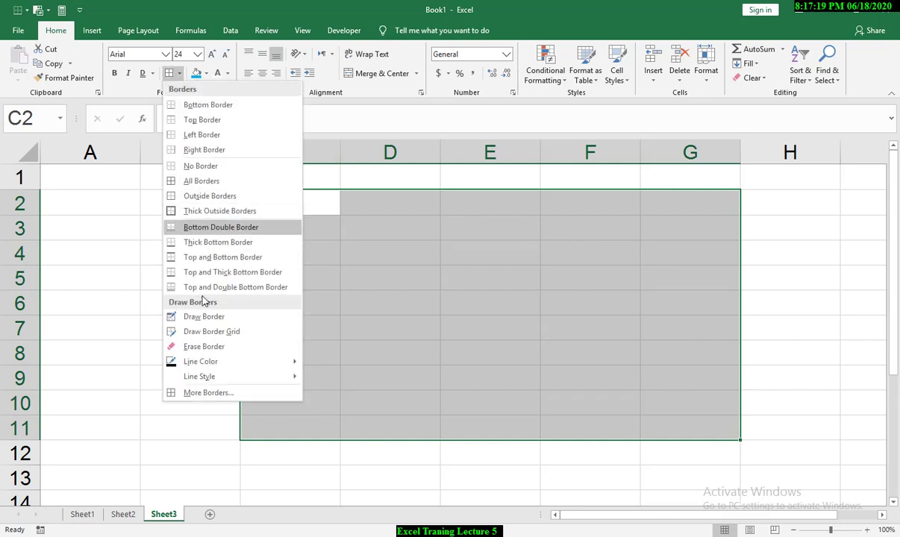
left_click(206, 394)
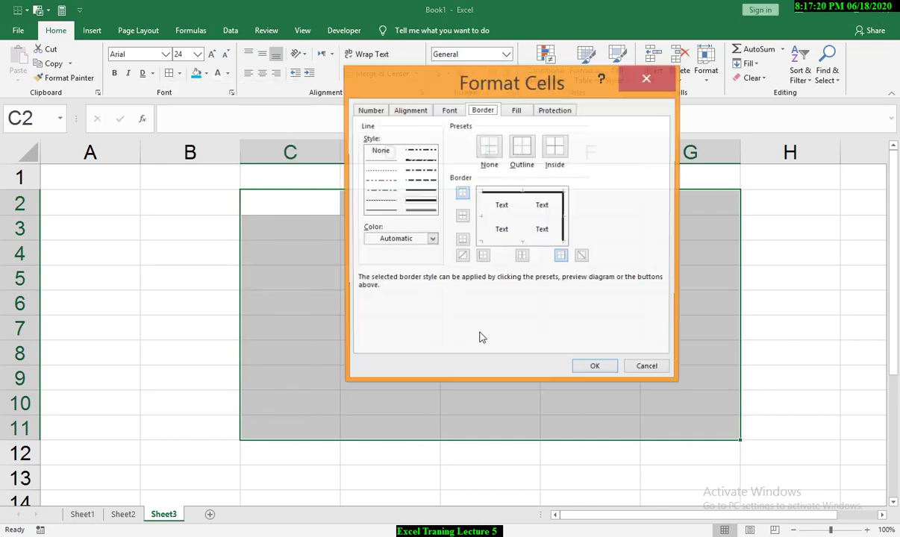
left_click(482, 256)
left_click(462, 216)
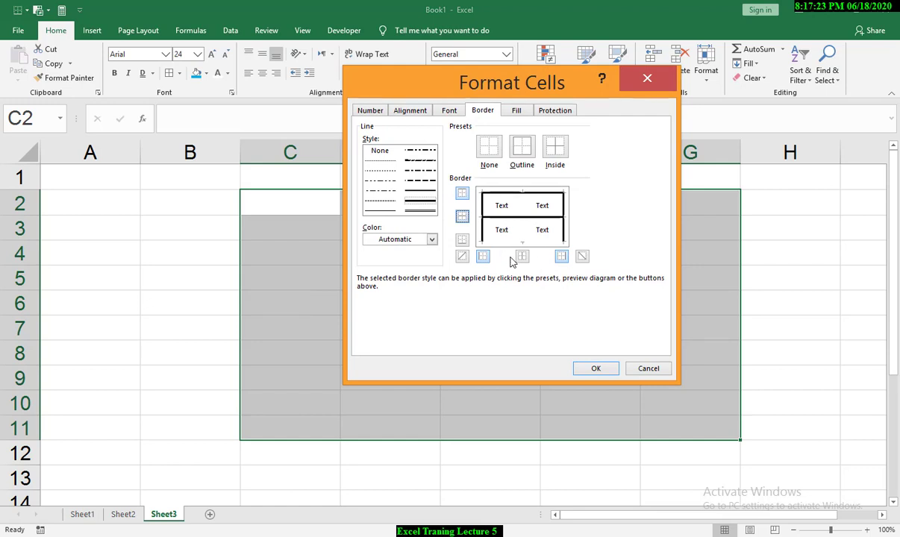
left_click(522, 256)
left_click(462, 239)
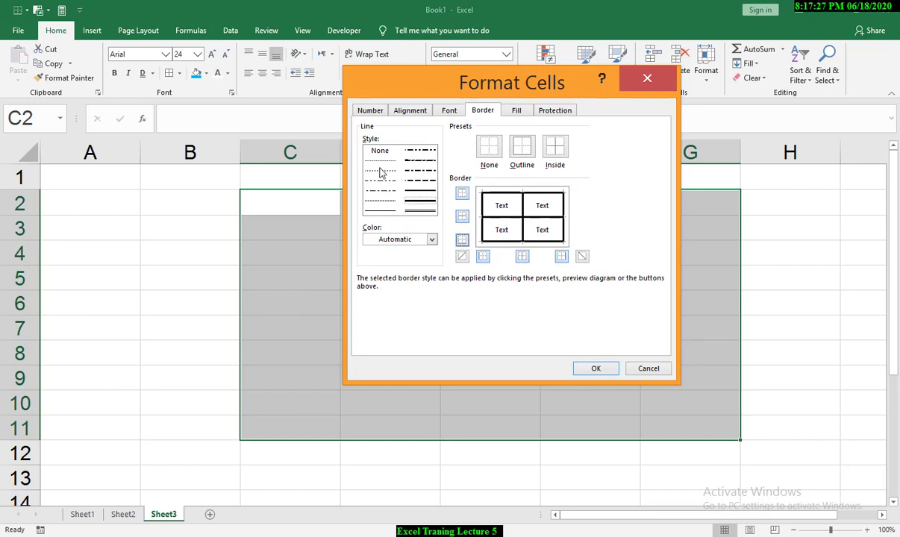
Change the inside and outline borders to a red double line.
left_click(423, 212)
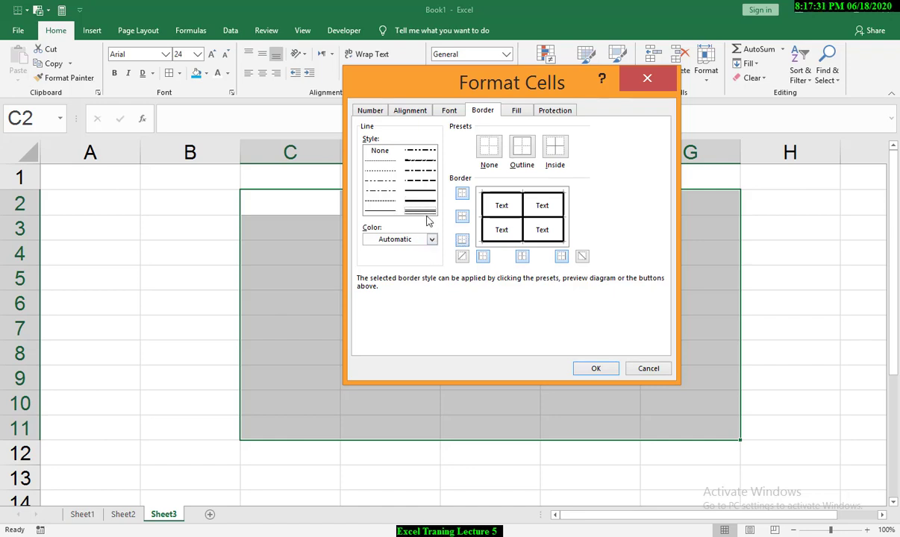
left_click(430, 239)
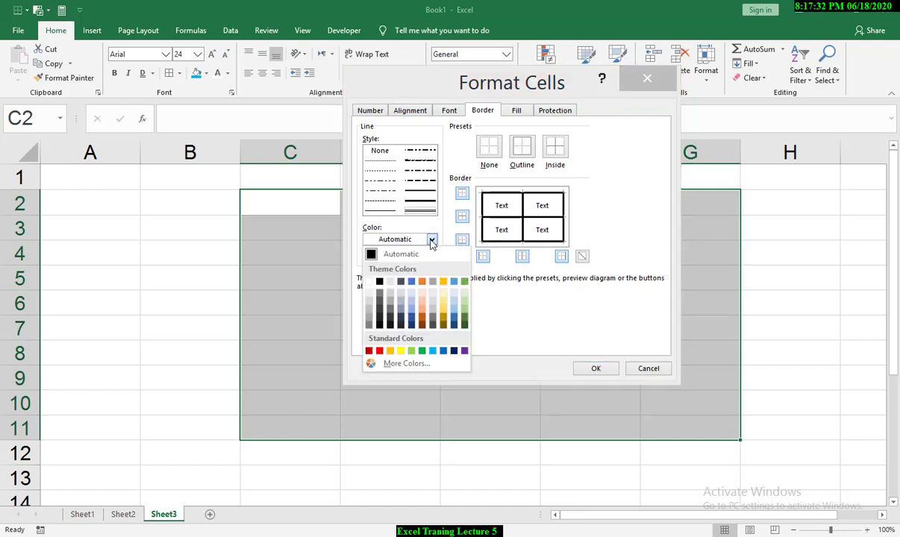
left_click(379, 351)
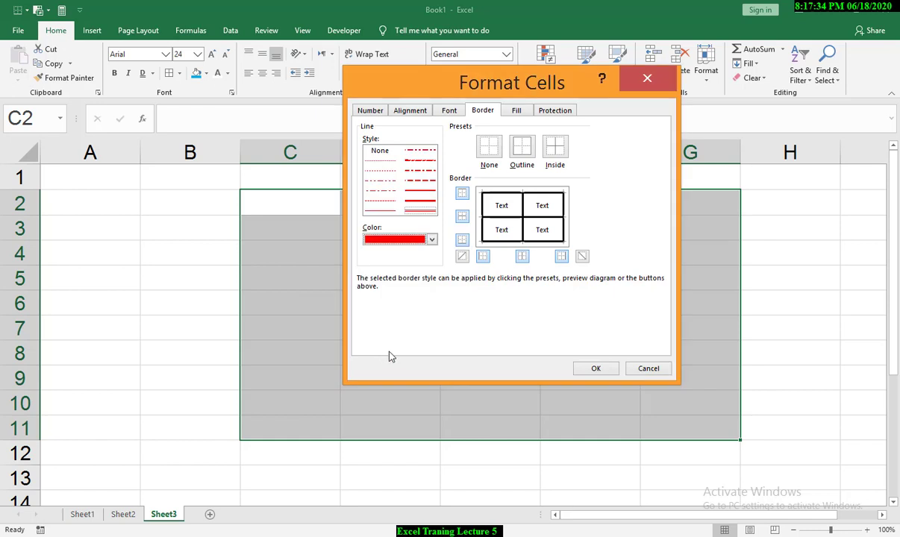
left_click(557, 152)
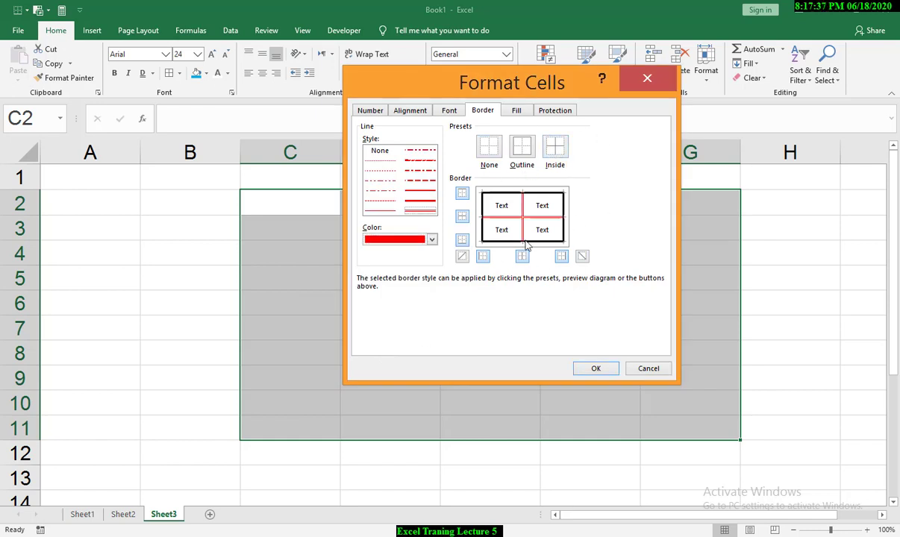
left_click(529, 149)
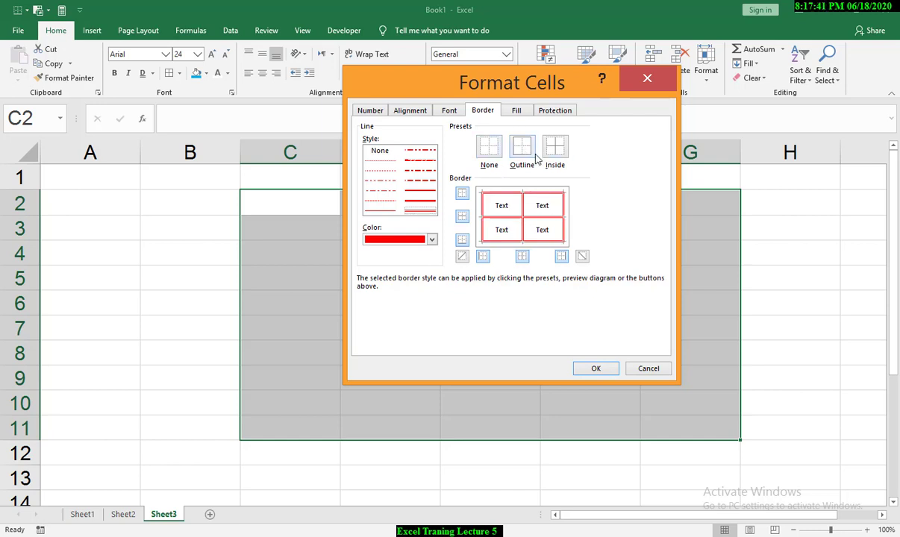
Fill C2:G11 with a horizontal two-color gradient running from blue at the top to white, and apply the cell formatting.
left_click(515, 112)
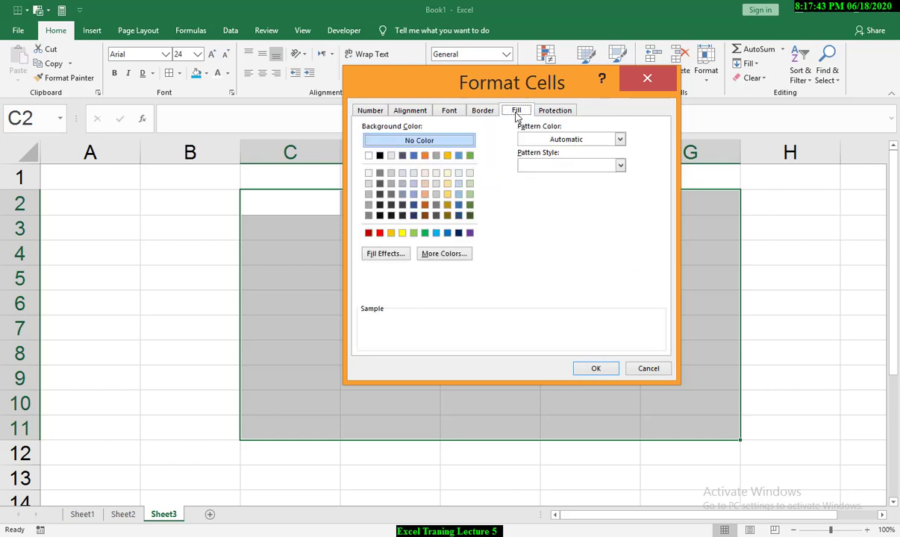
left_click(444, 255)
left_click(583, 117)
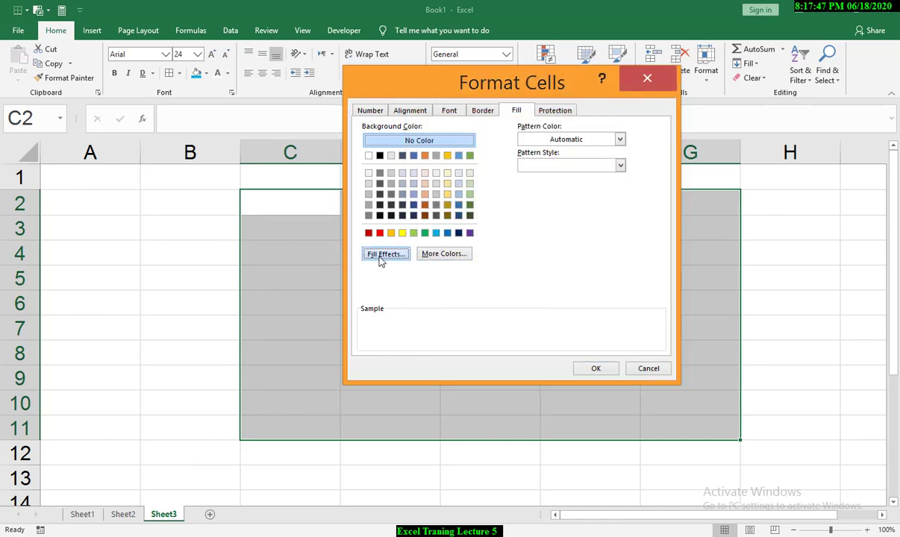
left_click(385, 254)
left_click(548, 272)
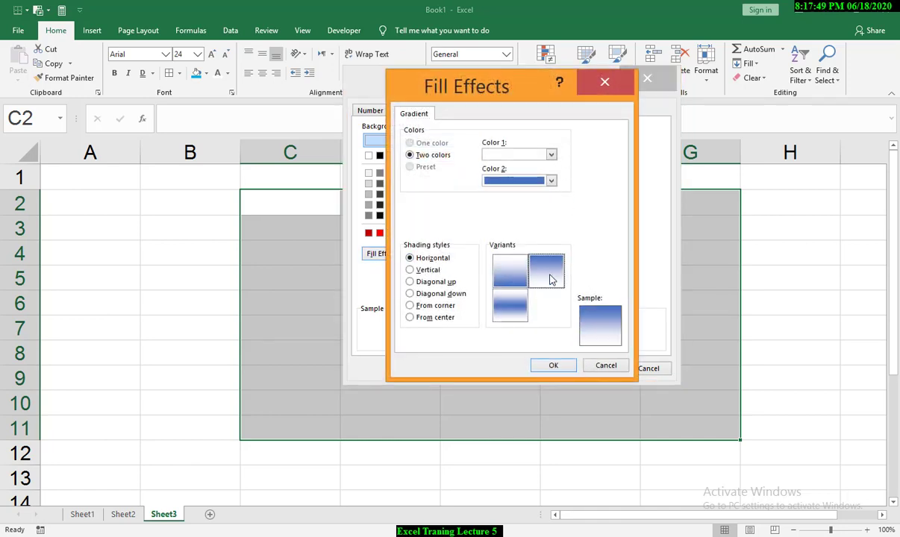
left_click(553, 365)
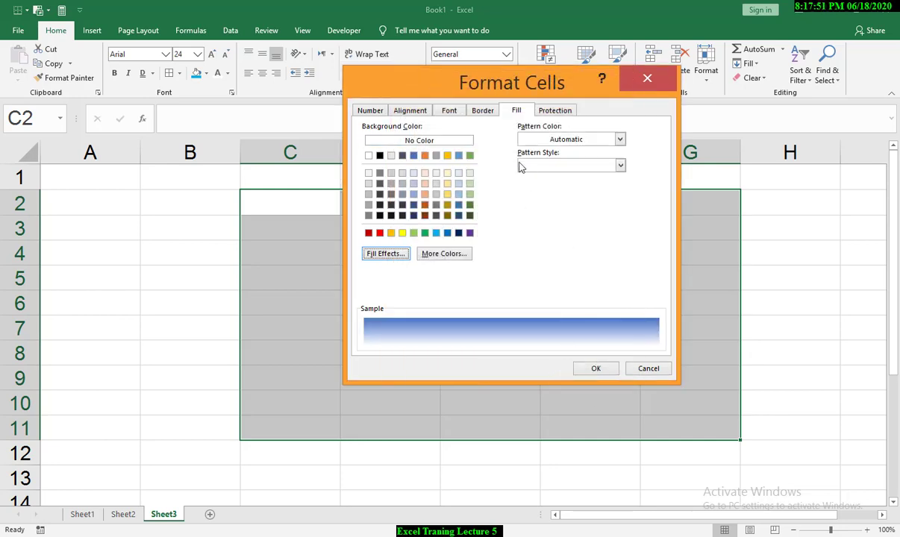
left_click(594, 369)
left_click(816, 363)
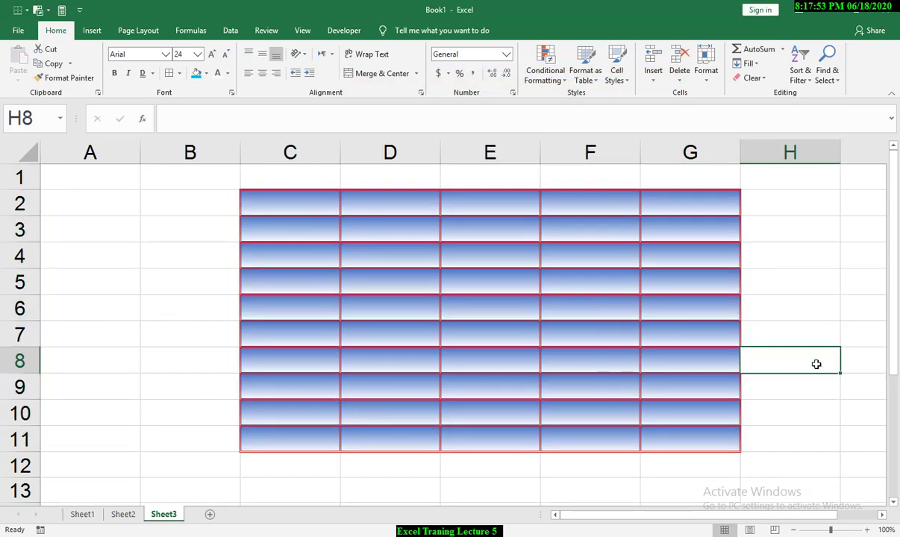
left_click_drag(293, 200, 662, 436)
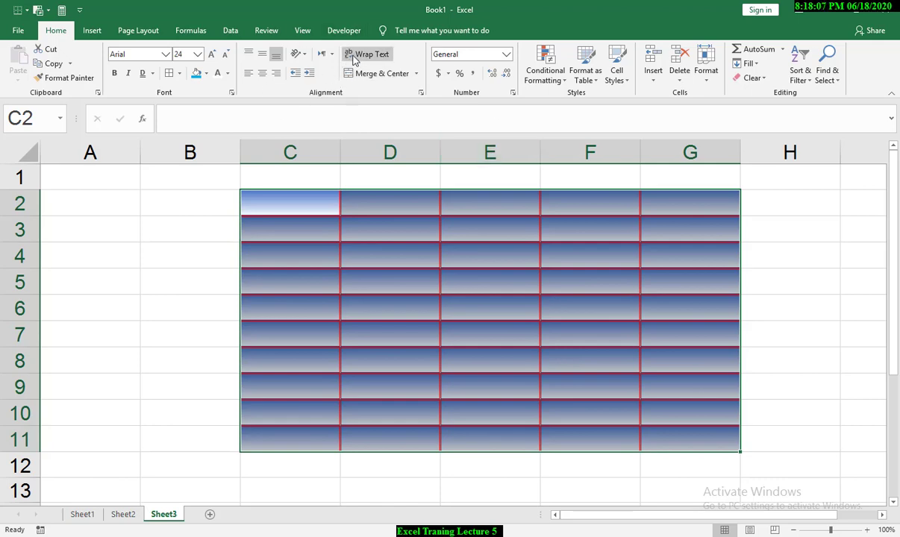
key("super+d")
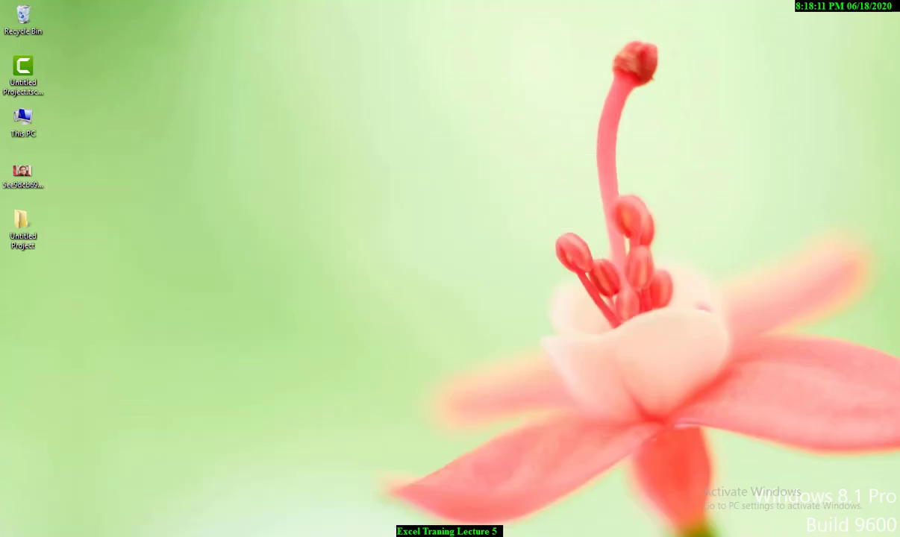
key("super+d")
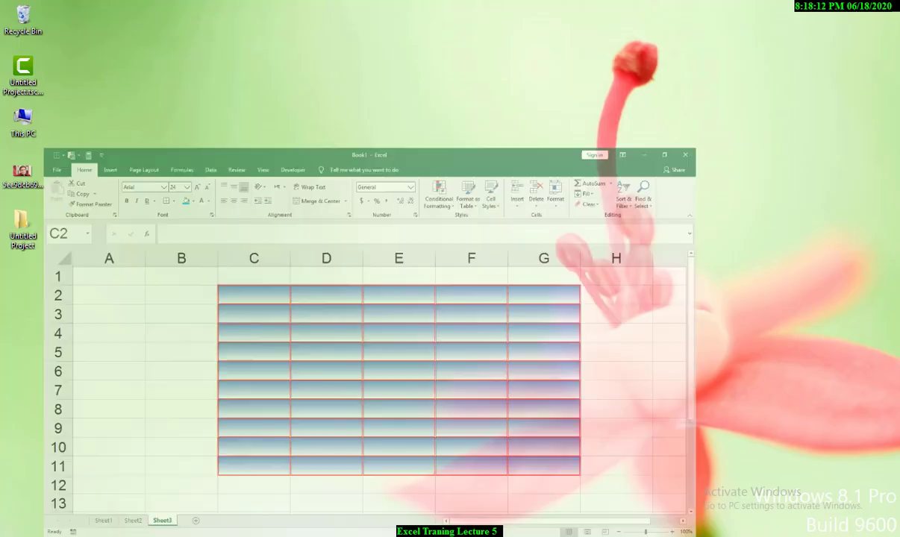
Add a new worksheet after Sheet3 and enter "Super Learning" in cell C5.
left_click(209, 515)
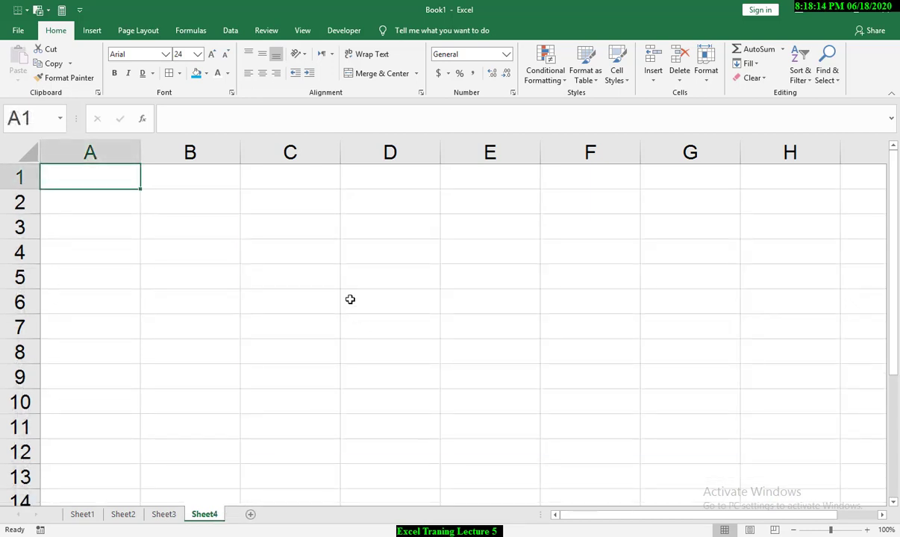
left_click(304, 272)
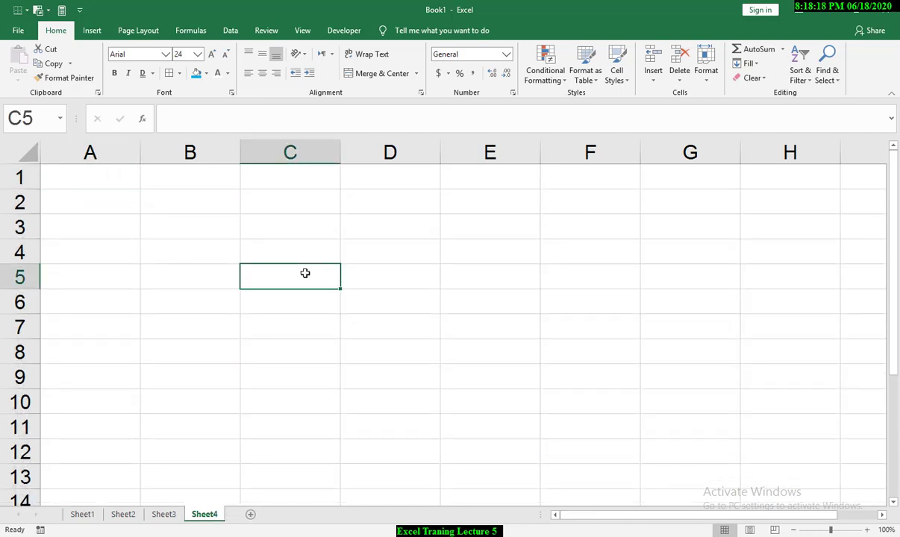
type("Sup")
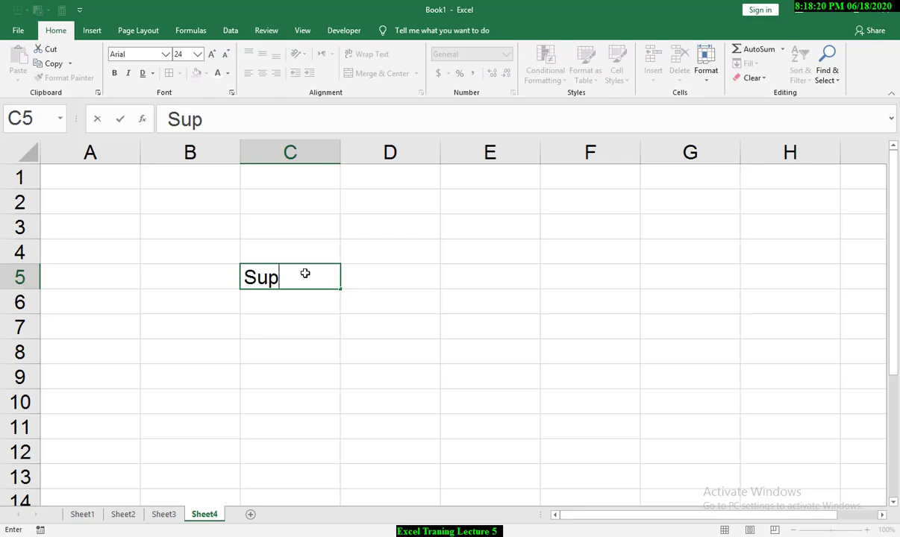
type("er")
type("Learning")
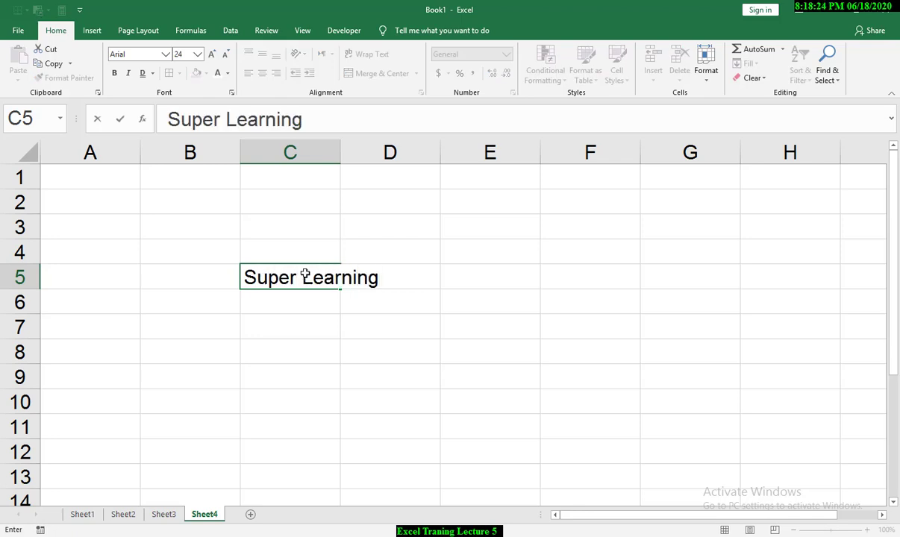
left_click(315, 336)
Merge and center cells C5:C6 and wrap the "Super Learning" text within the merged cell.
left_click(294, 276)
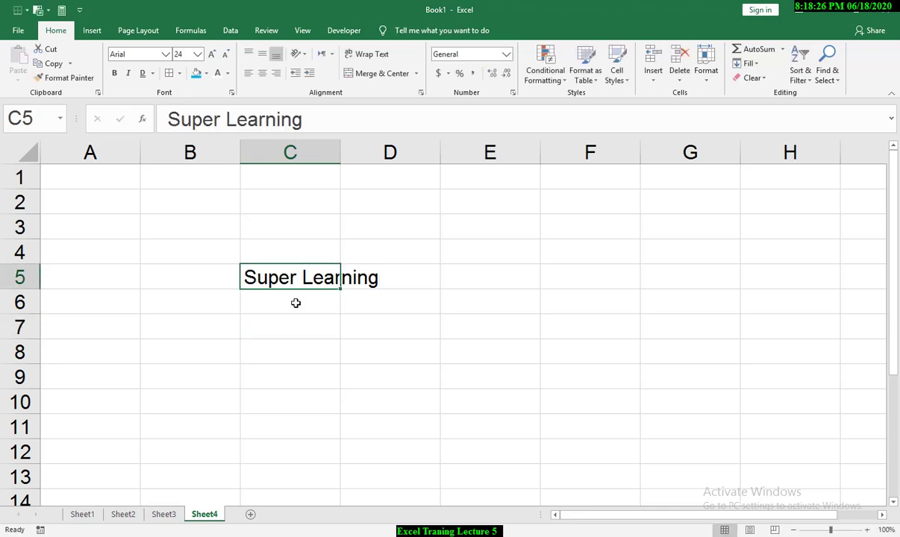
left_click_drag(285, 285, 277, 298)
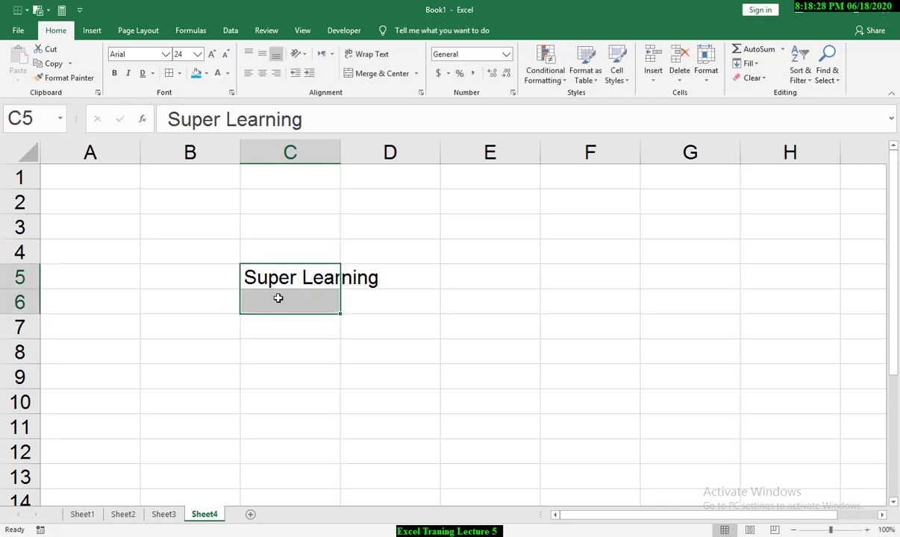
left_click(382, 73)
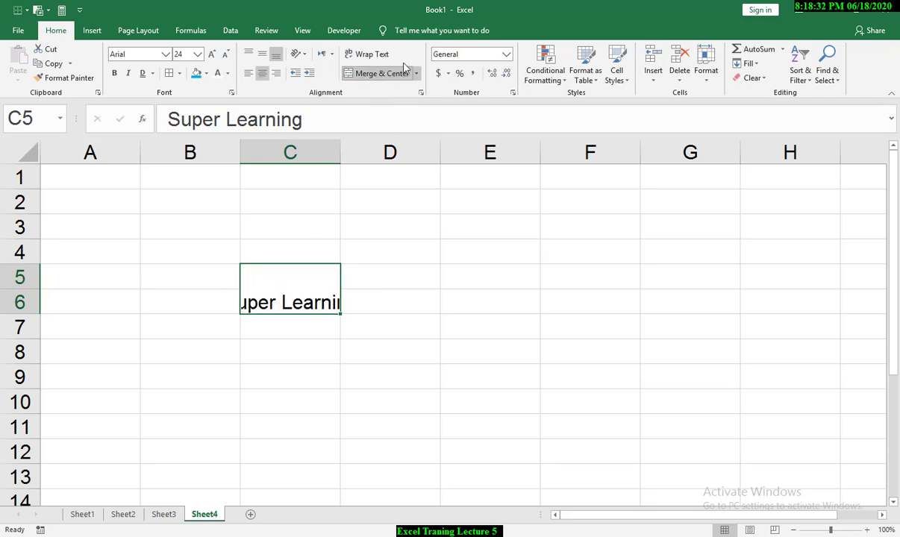
left_click(367, 54)
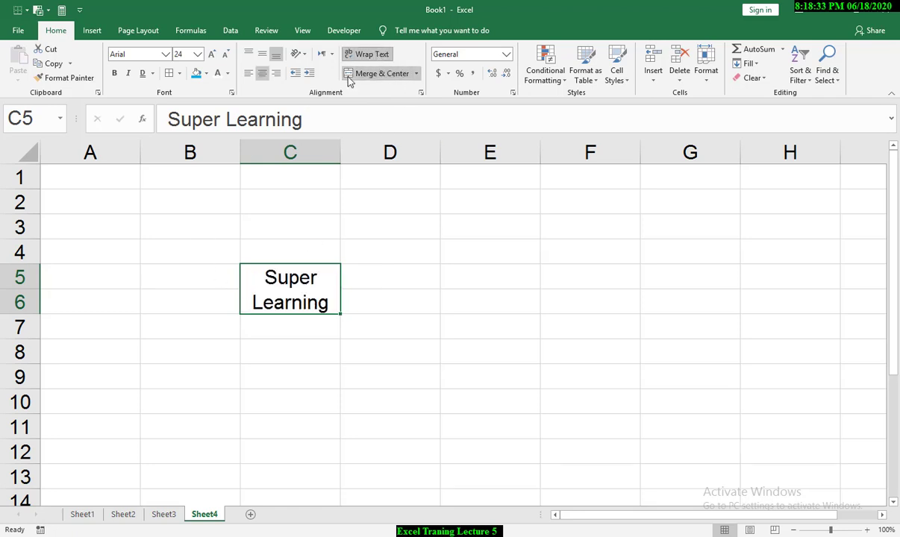
left_click(350, 379)
left_click(310, 305)
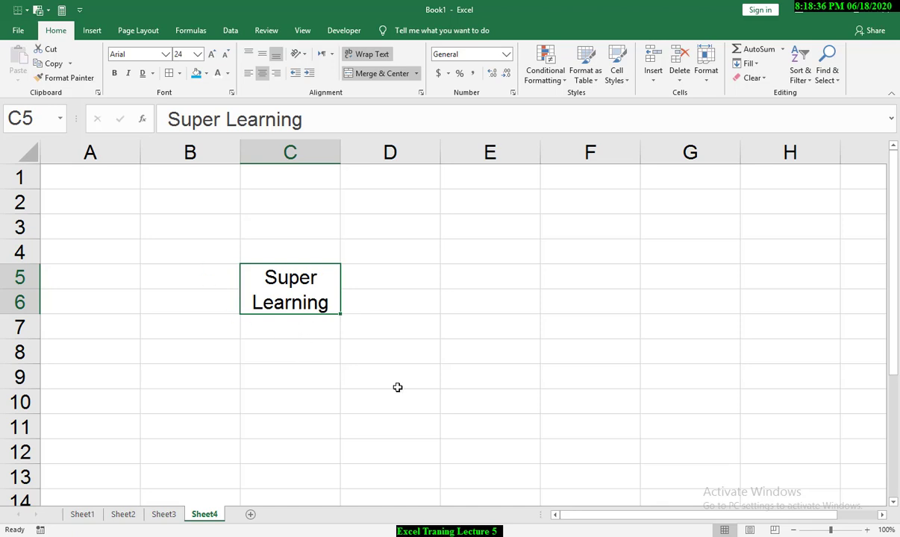